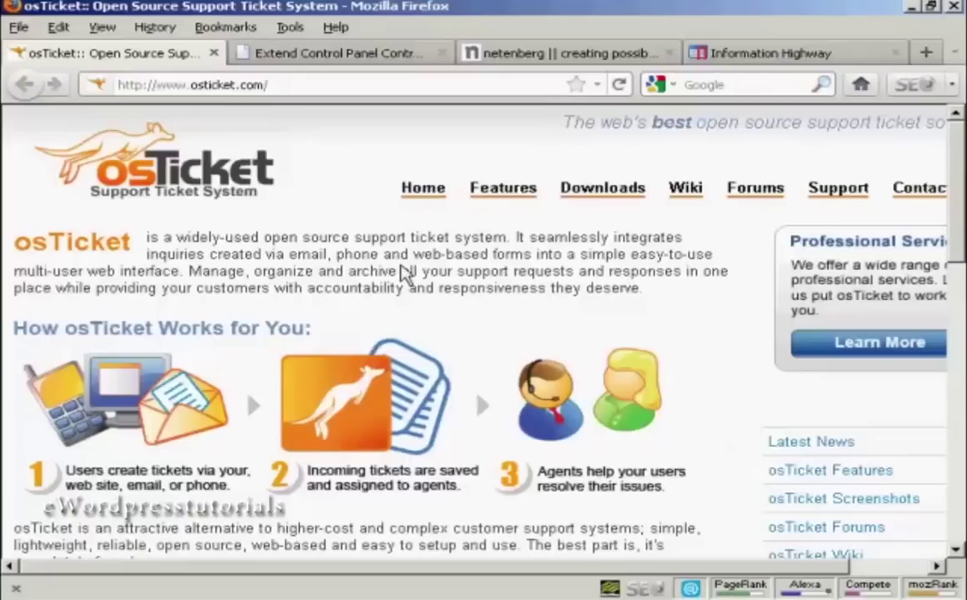
Step: Review Fantastico's script list, then show Plesk's Help desk apps, including osTicket v1.3.0
click(544, 55)
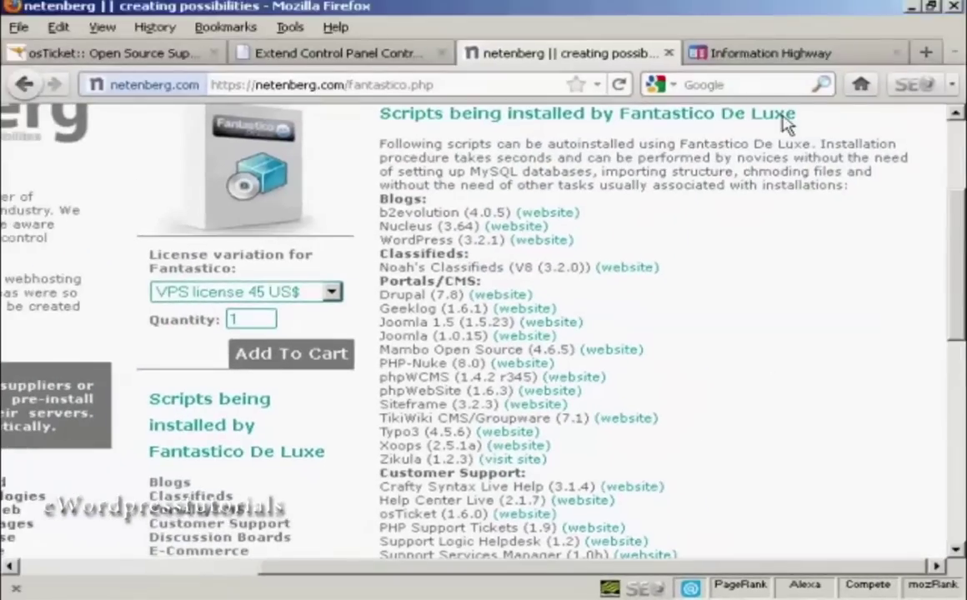
click(815, 53)
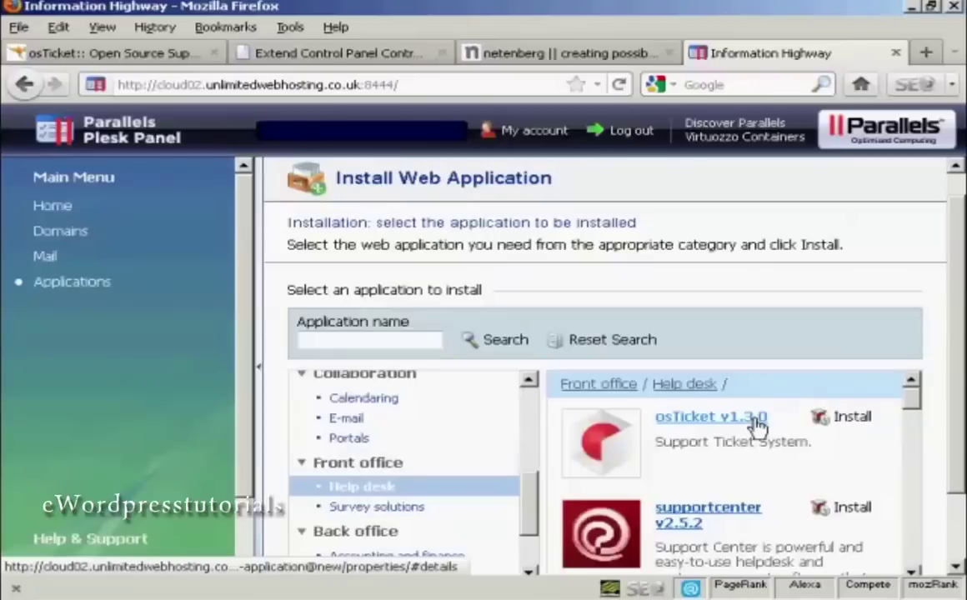
Step: Open the osTicket installation page in Extend Control Panel
click(348, 57)
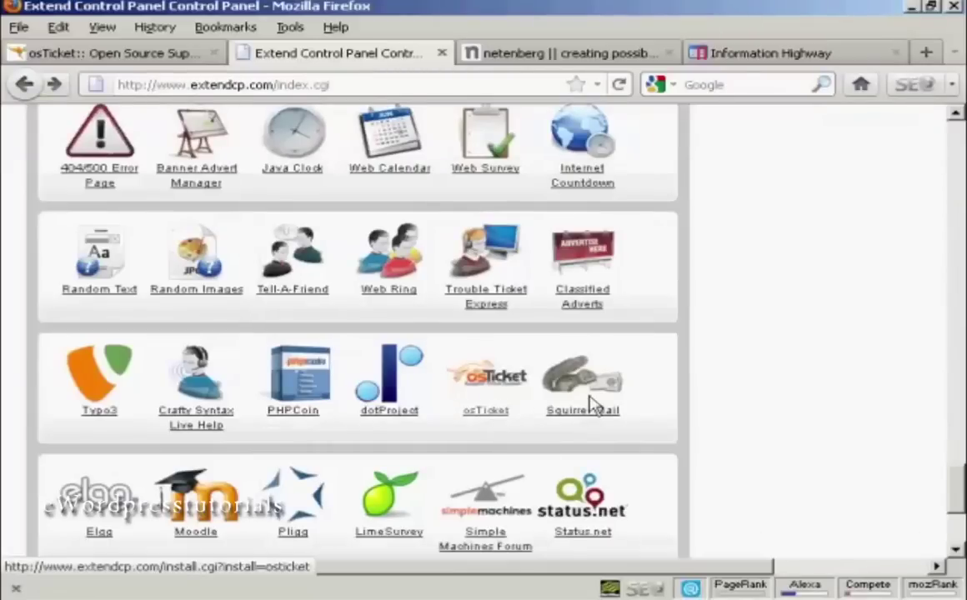
mouse_move(959, 493)
mouse_down()
mouse_move(959, 395)
mouse_move(958, 490)
mouse_up()
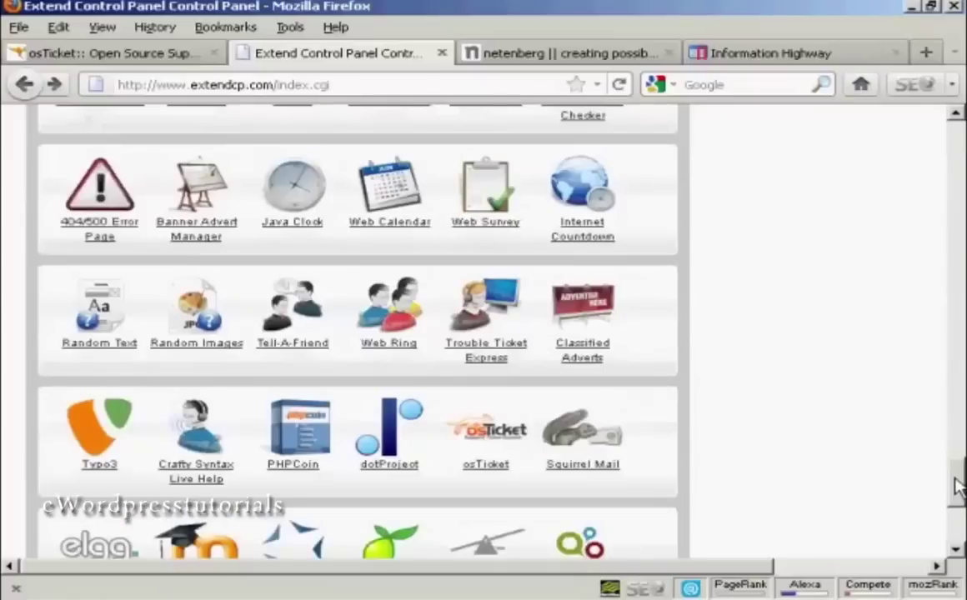
click(491, 469)
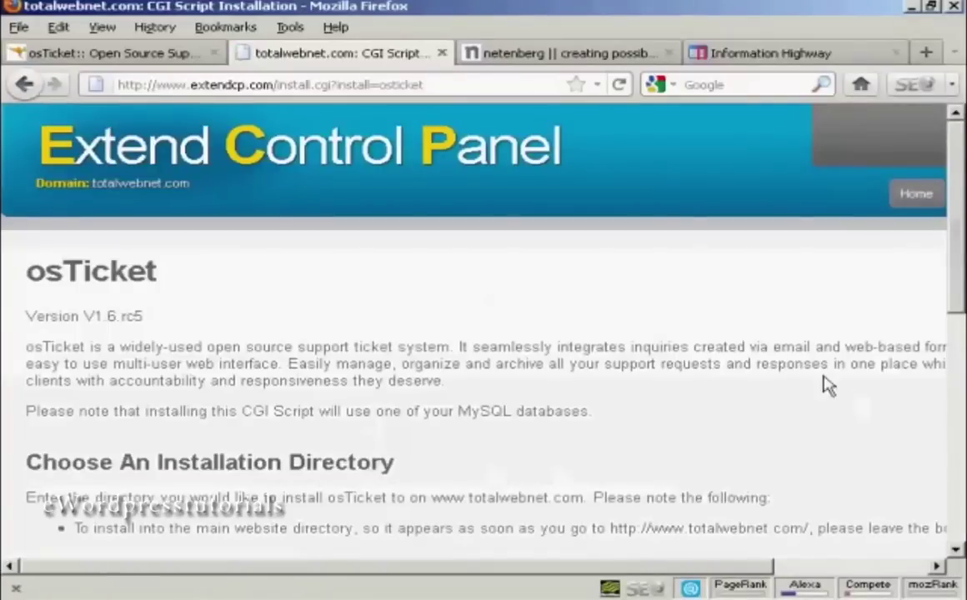
Step: Set the installation directory to blog/helpdesk and start the osTicket install
scroll(957, 200, down, 3)
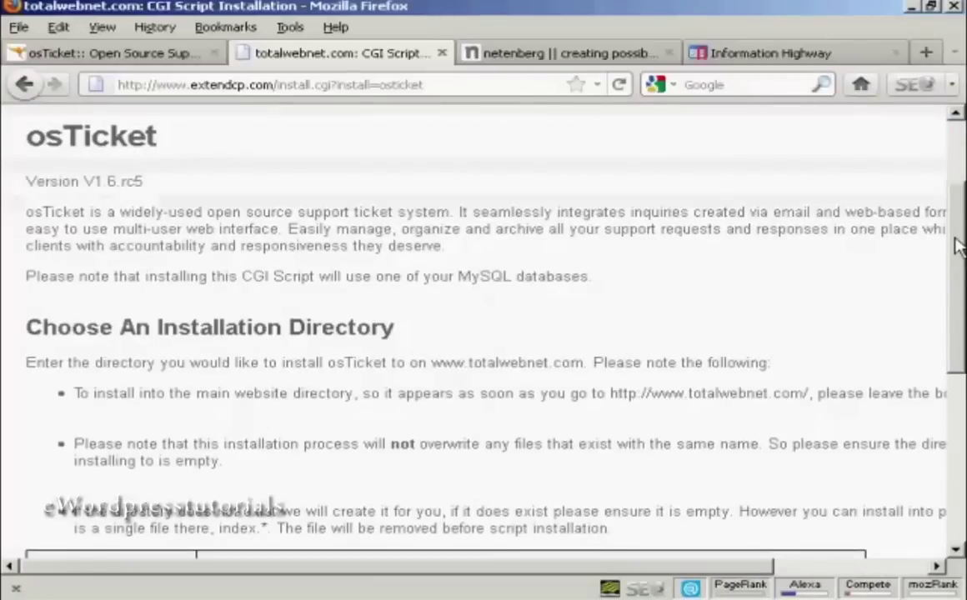
drag(957, 246, 957, 293)
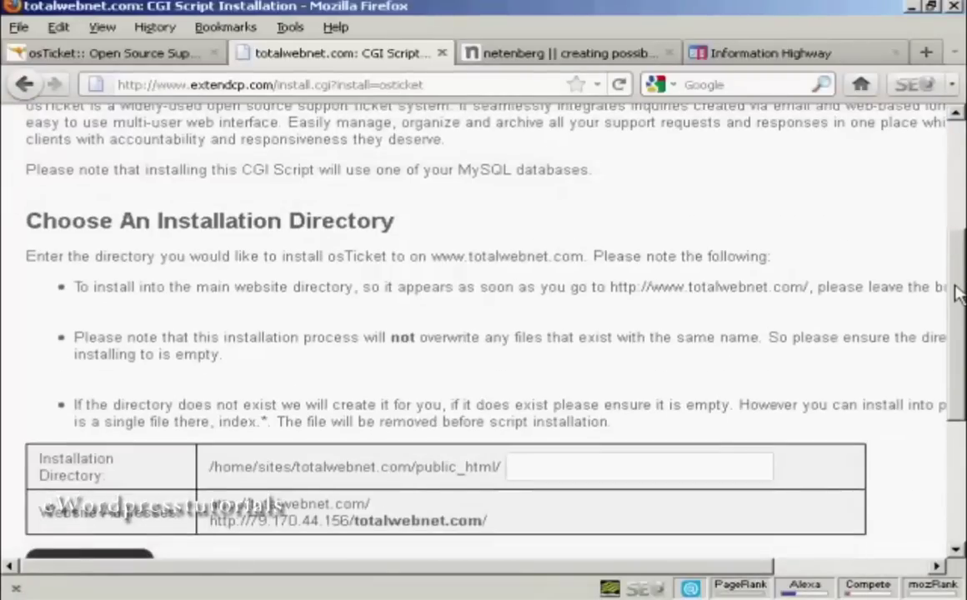
drag(957, 293, 954, 334)
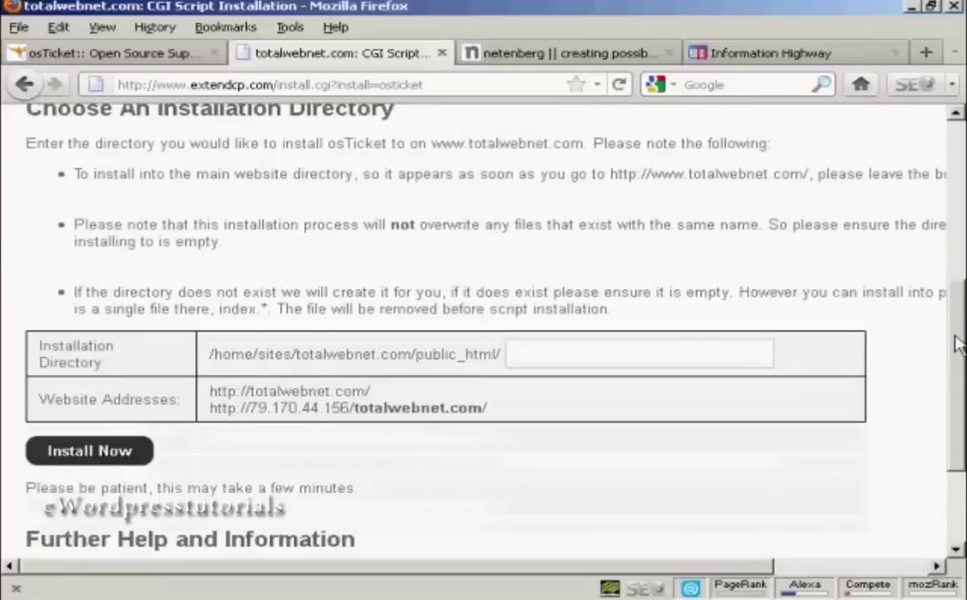
click(517, 354)
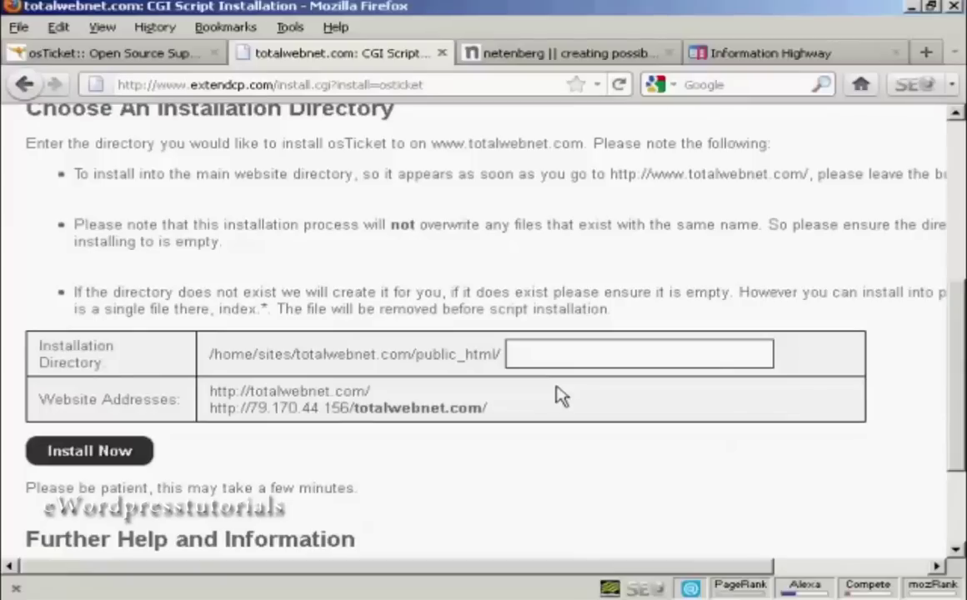
text(blog)
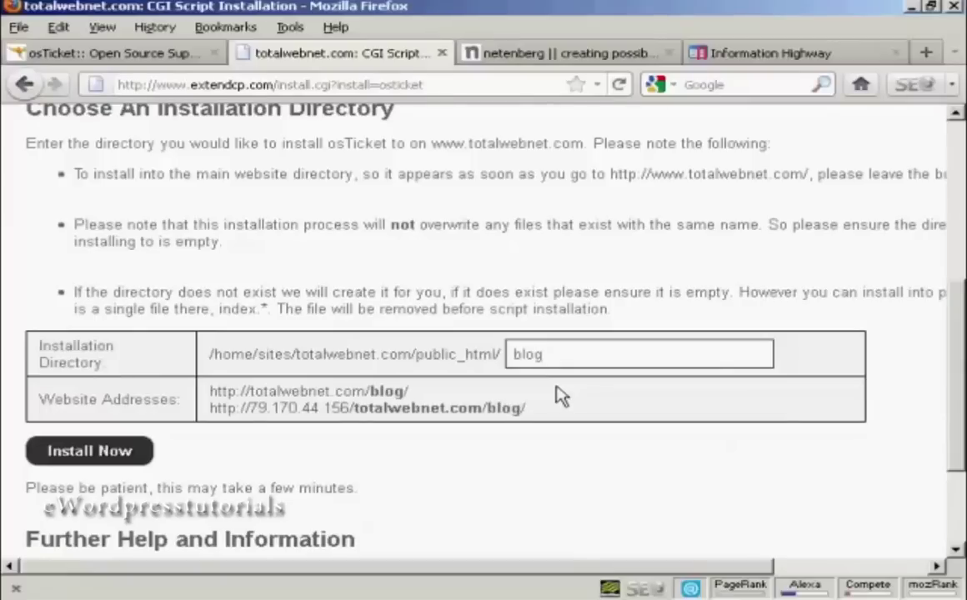
text(/hel)
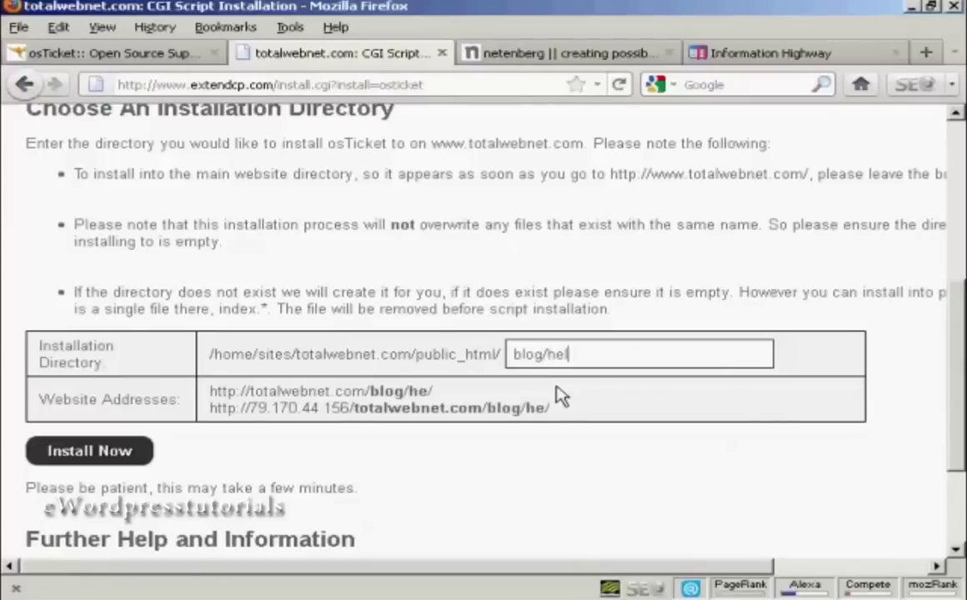
text(pdesk)
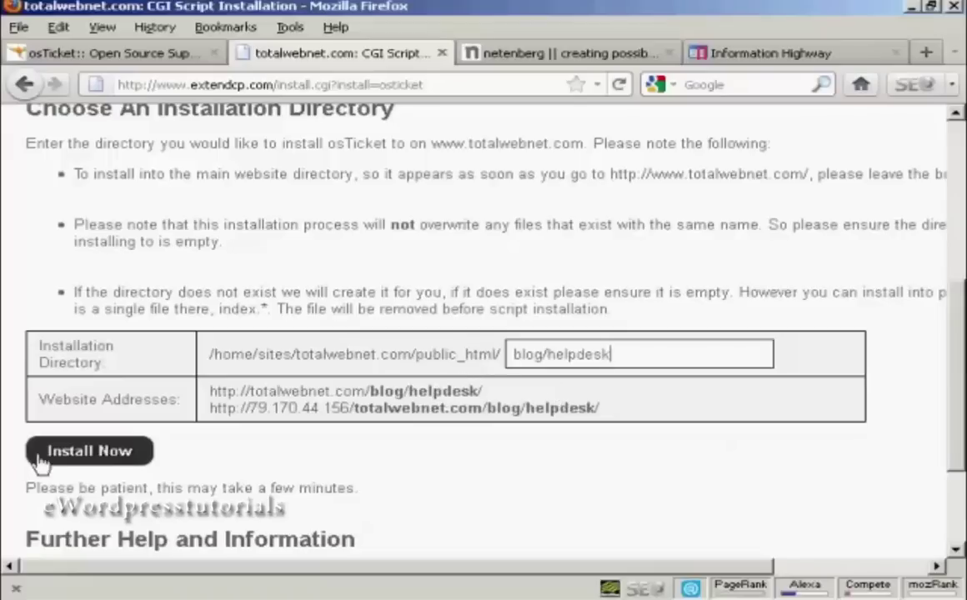
click(92, 460)
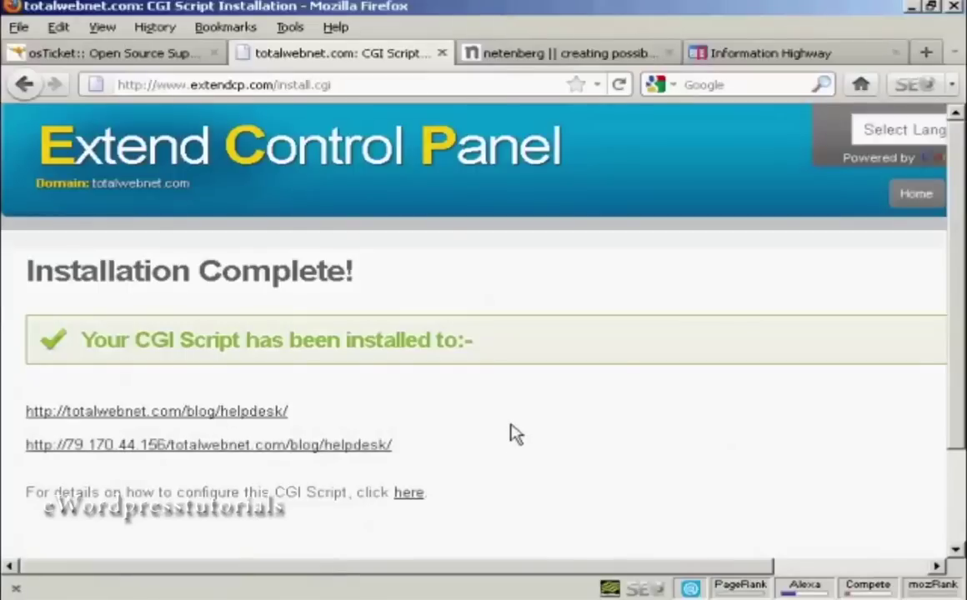
Step: Open the osTicket configuration how-to page showing the blog/helpdesk address
scroll(514, 434, down, 3)
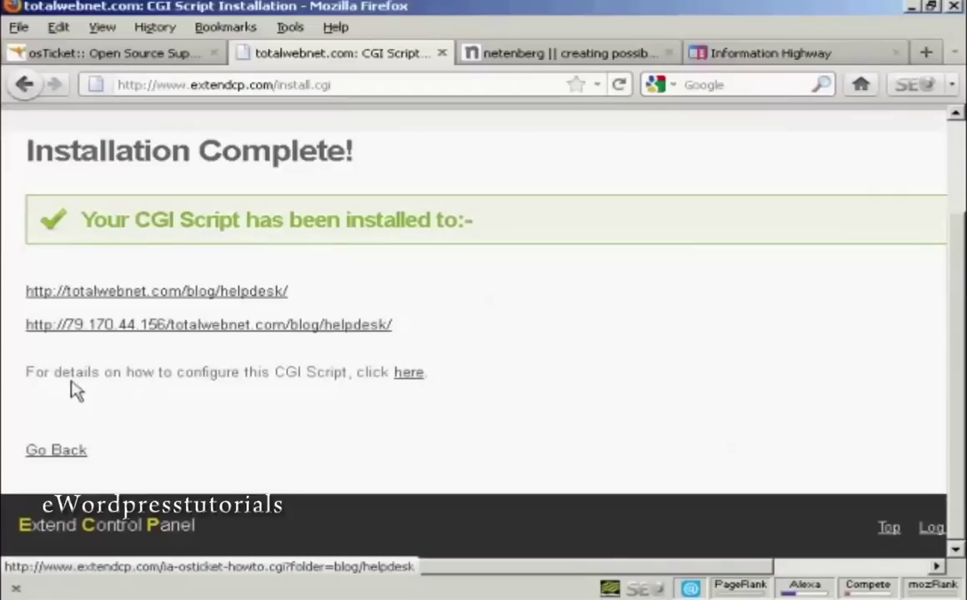
click(408, 381)
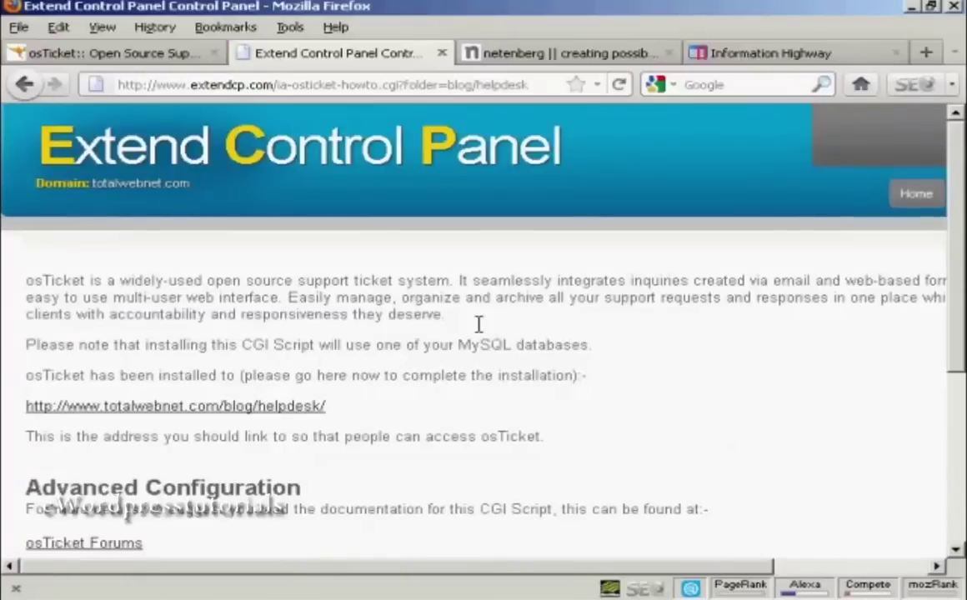
scroll(391, 367, down, 5)
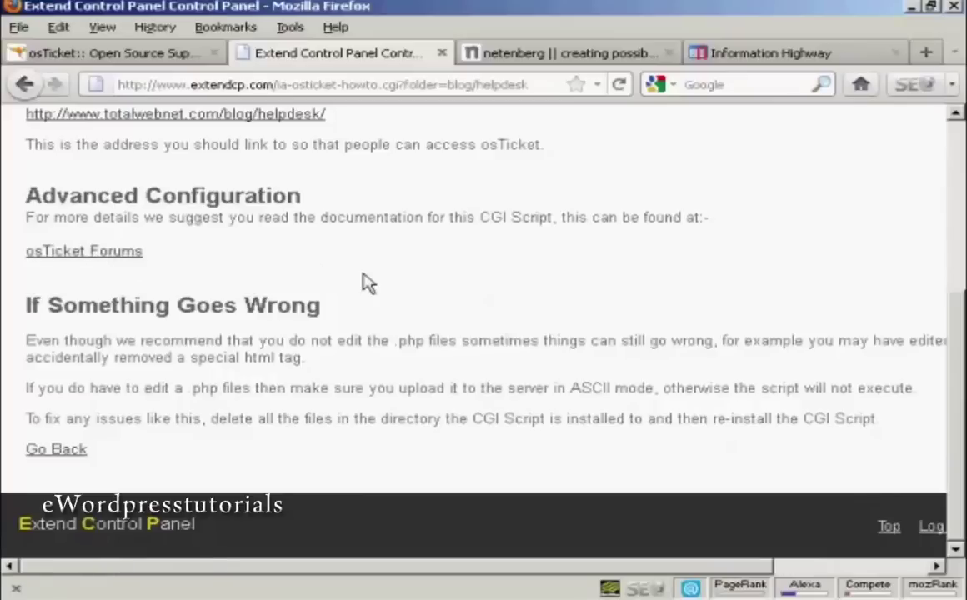
scroll(367, 283, up, 5)
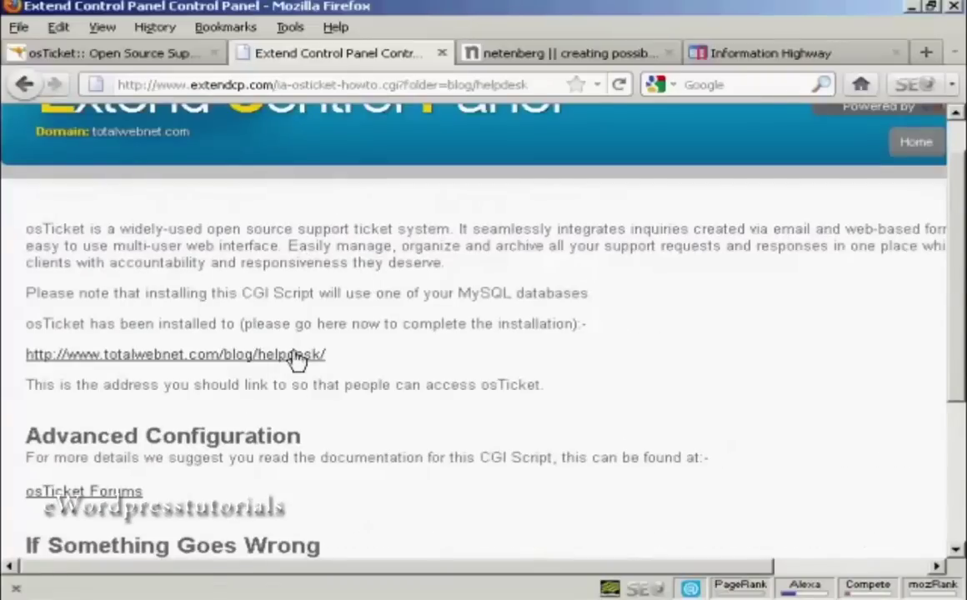
Step: Open the helpdesk installer and change the HelpDesk Title to 'Help Desk'
click(275, 355)
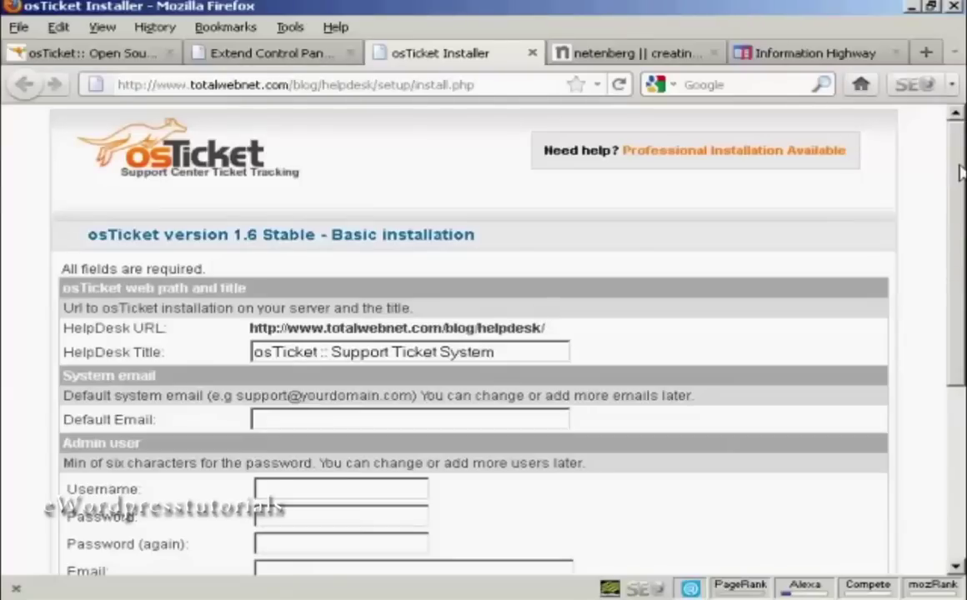
drag(961, 171, 960, 238)
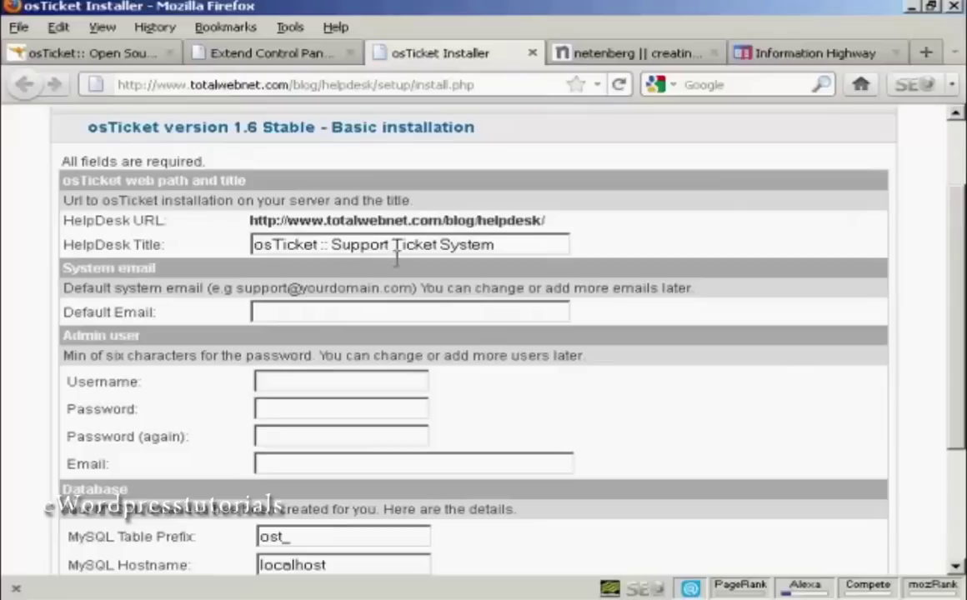
drag(495, 248, 217, 246)
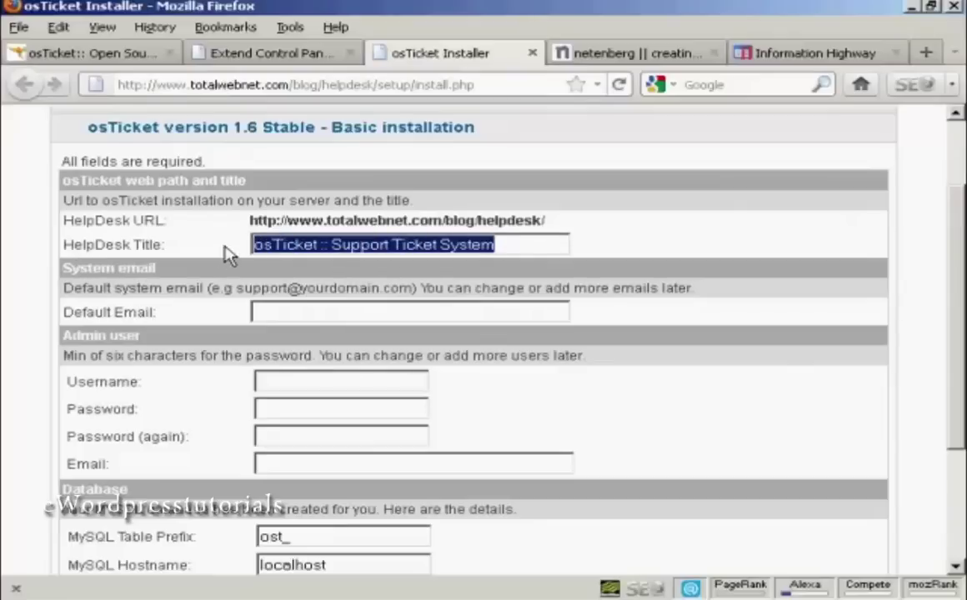
text(Help Desk)
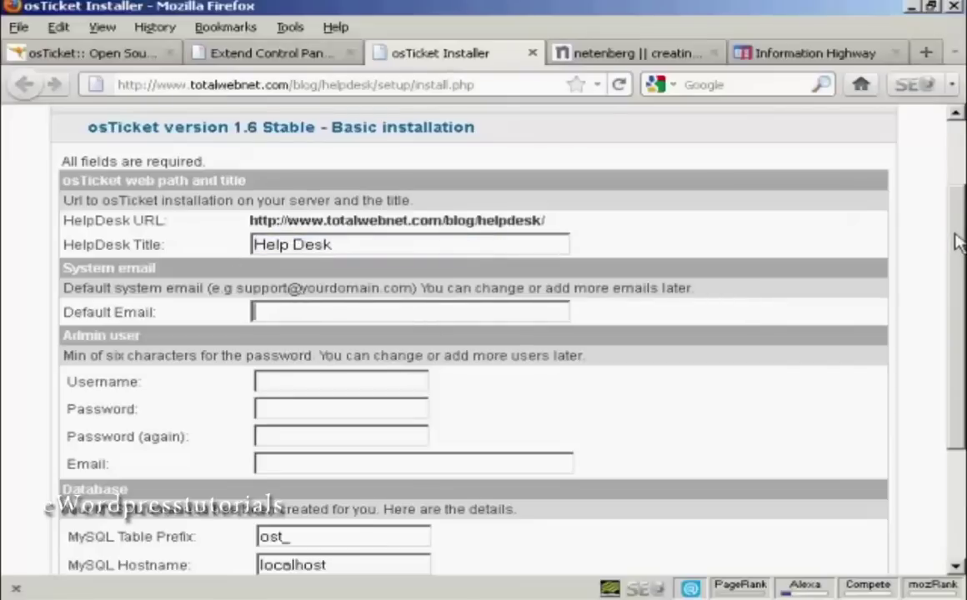
Step: Enter the default system e-mail address in the installer
drag(957, 242, 960, 250)
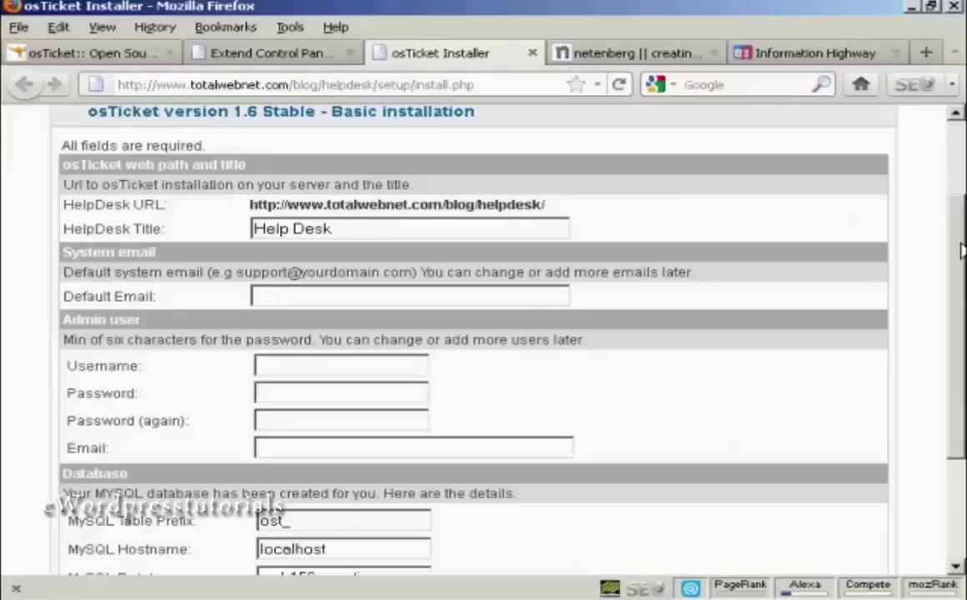
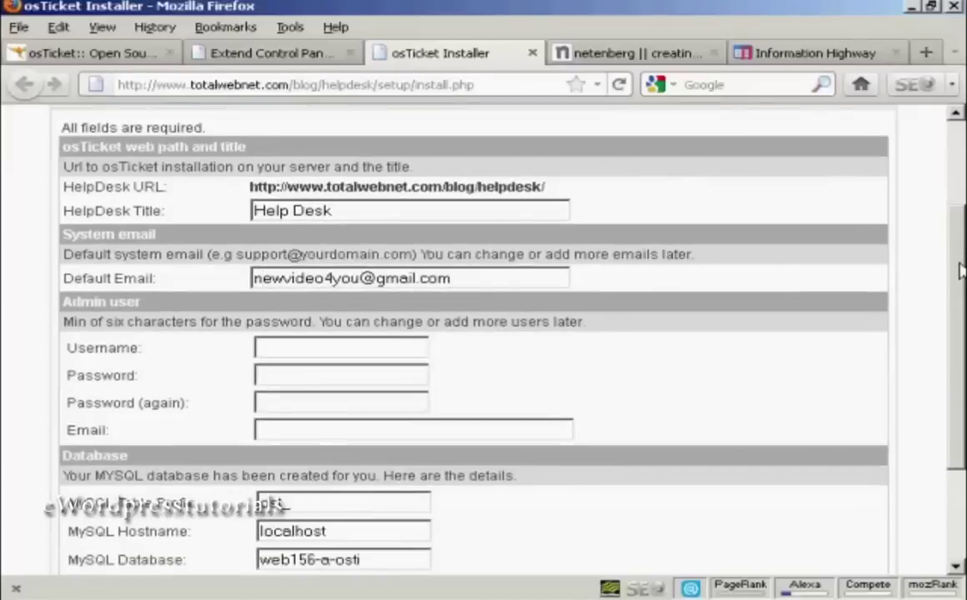
drag(959, 271, 959, 297)
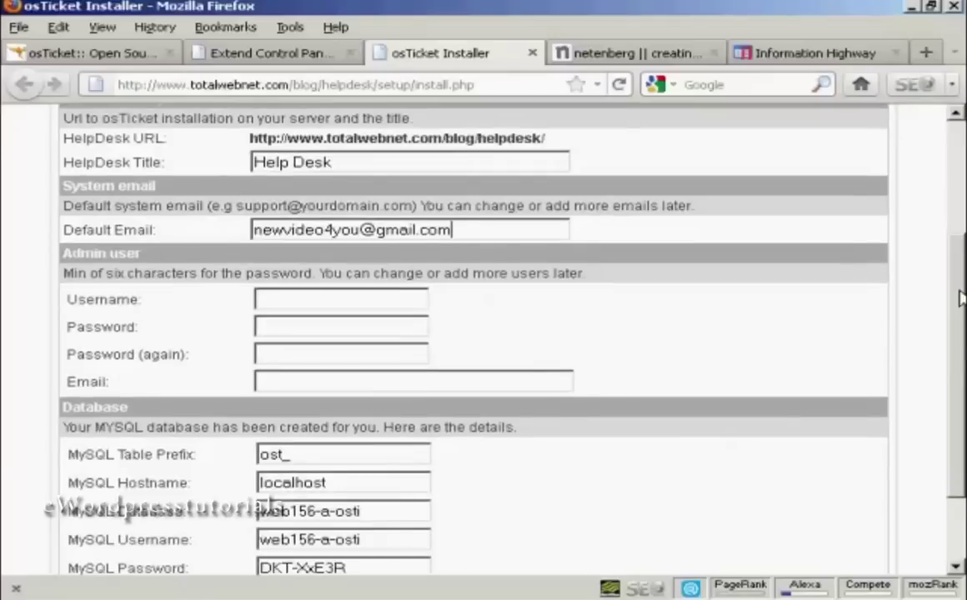
click(387, 302)
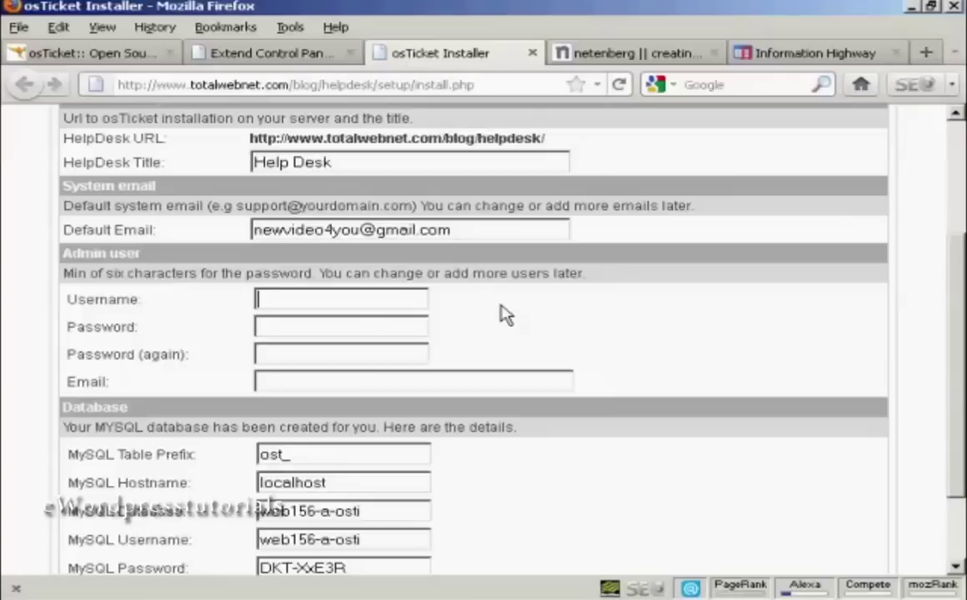
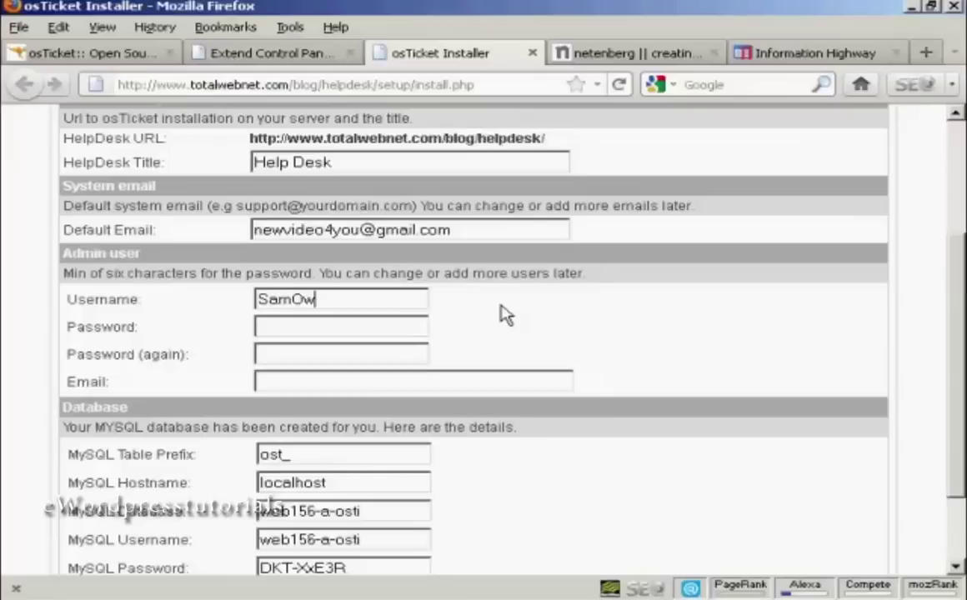
Step: Enter the admin username, pasted password and confirmation, and admin e-mail, then submit
click(260, 325)
key(ctrl+v)
click(257, 354)
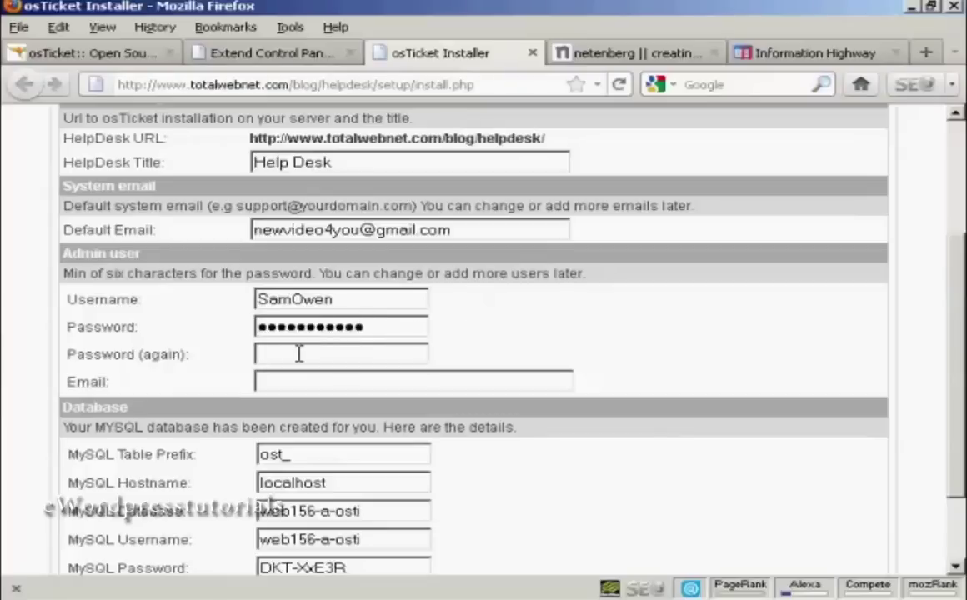
key(ctrl+v)
click(275, 380)
text(newvi)
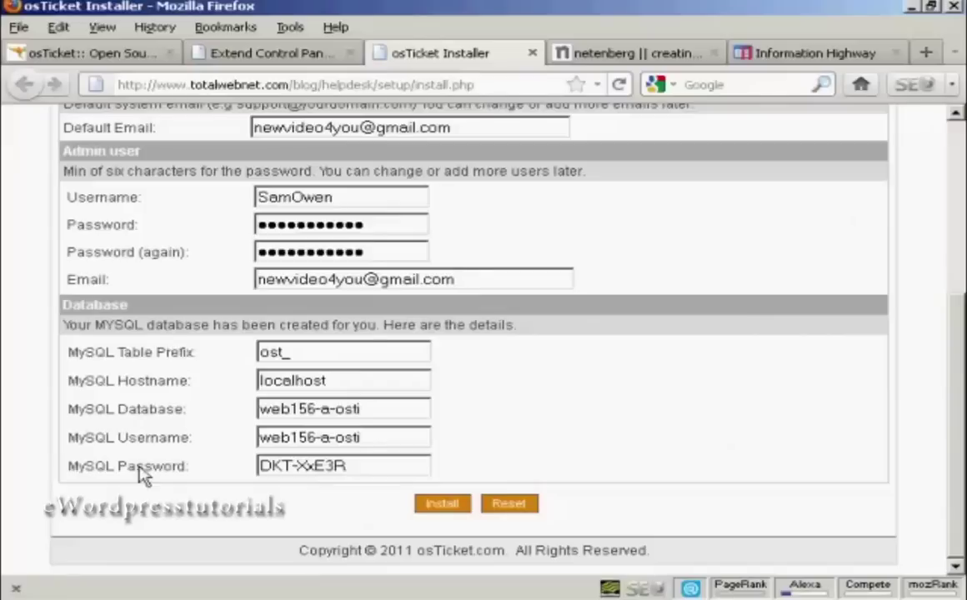
click(443, 504)
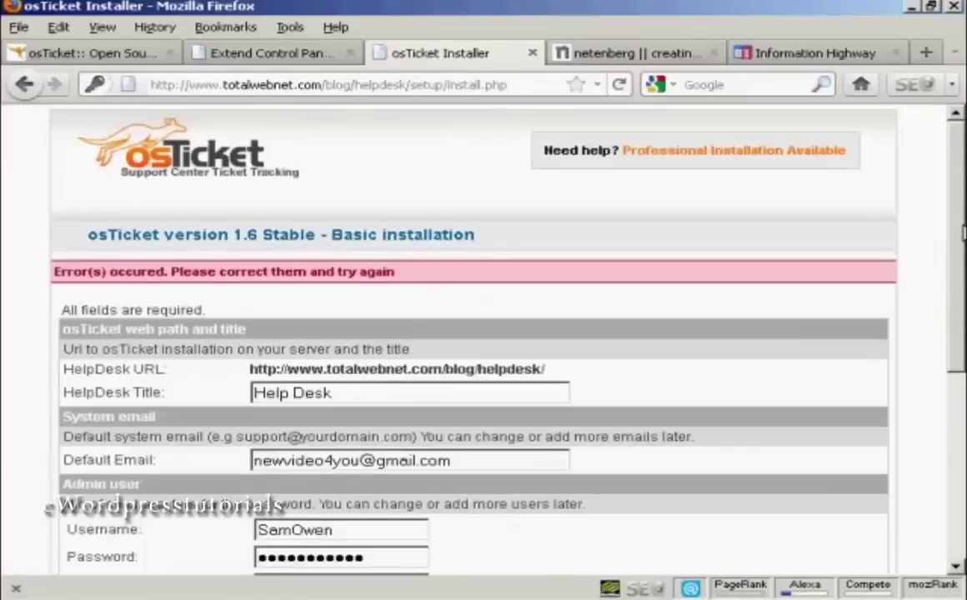
Step: Switch the admin e-mail to a different domain and rerun the installation
scroll(467, 334, down, 5)
scroll(467, 333, down, 1)
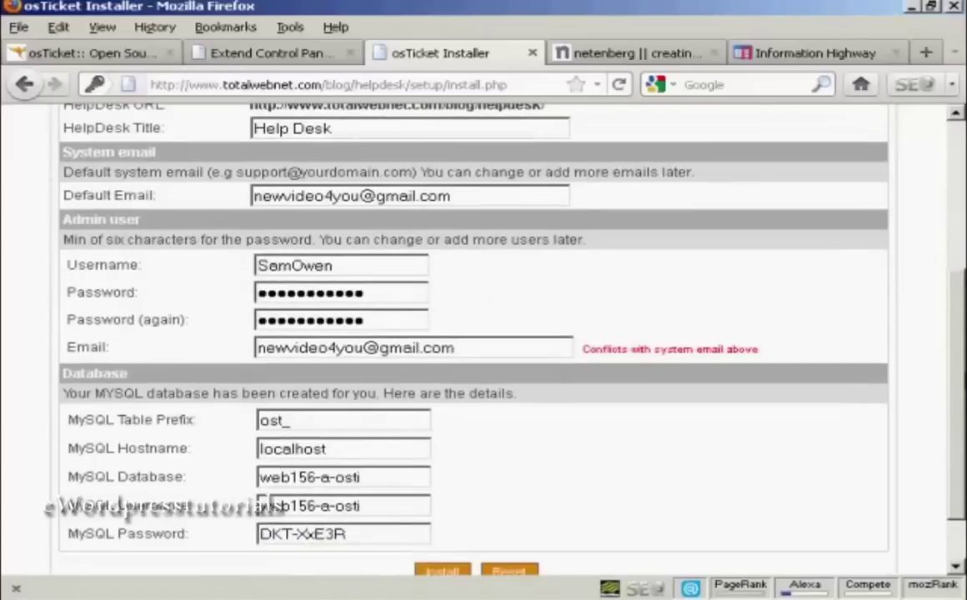
scroll(874, 351, down, 1)
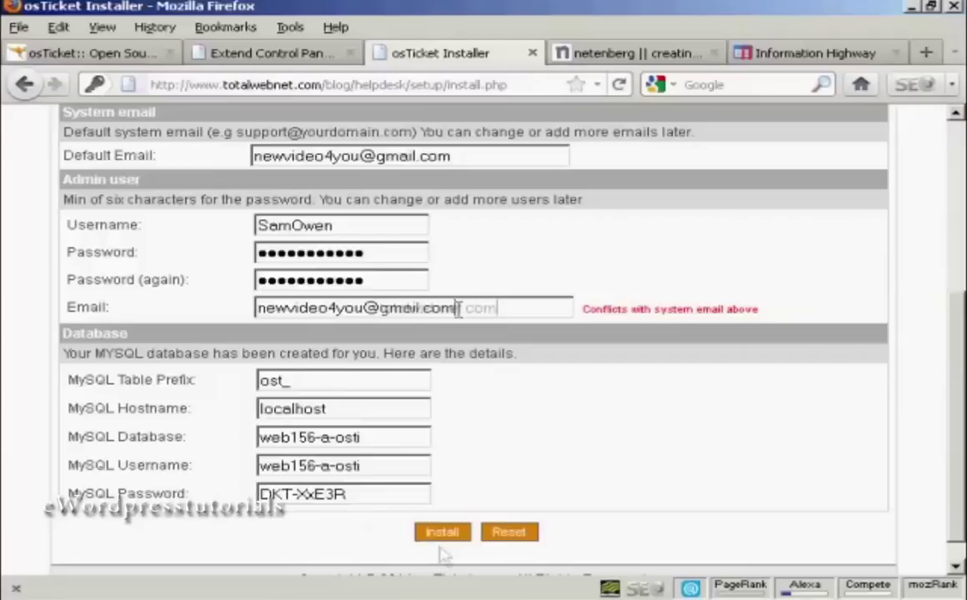
key(BackSpace)
key(BackSpace)
key(BackSpace)
key(BackSpace)
key(BackSpace)
key(BackSpace)
key(BackSpace)
key(BackSpace)
key(BackSpace)
text(totalwebnet.com)
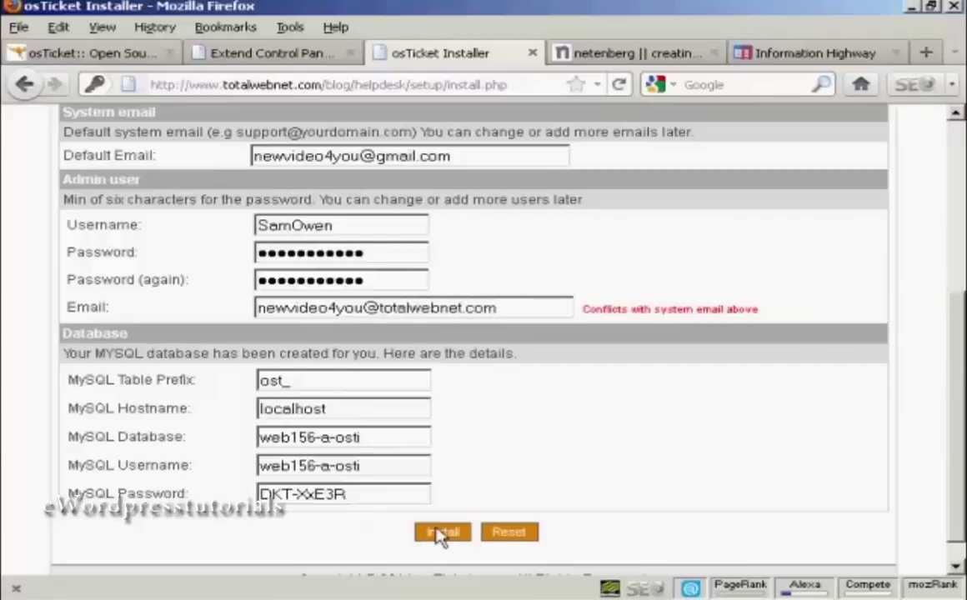
click(442, 532)
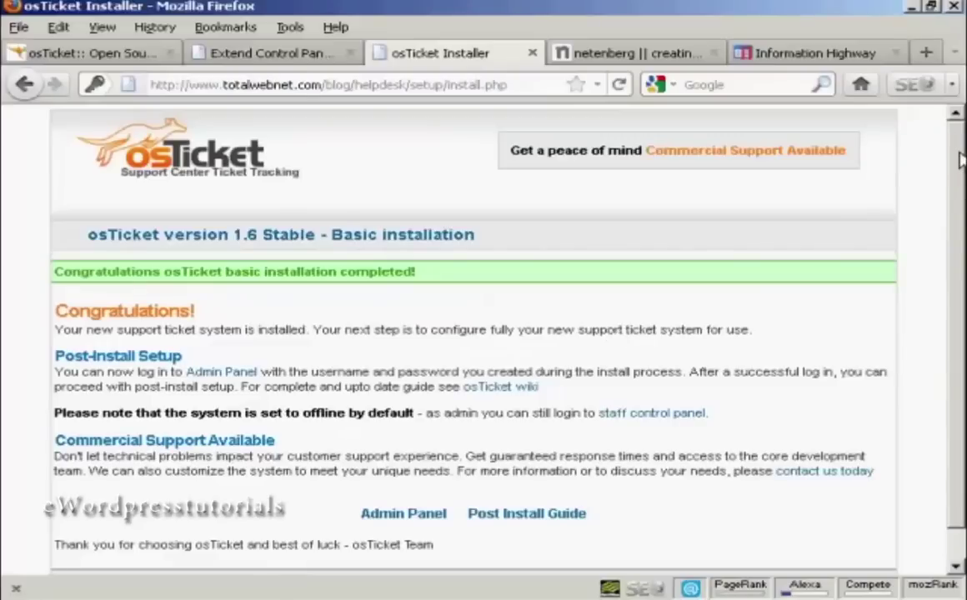
Step: Go to the Admin Panel login page from the completion page
drag(960, 160, 960, 204)
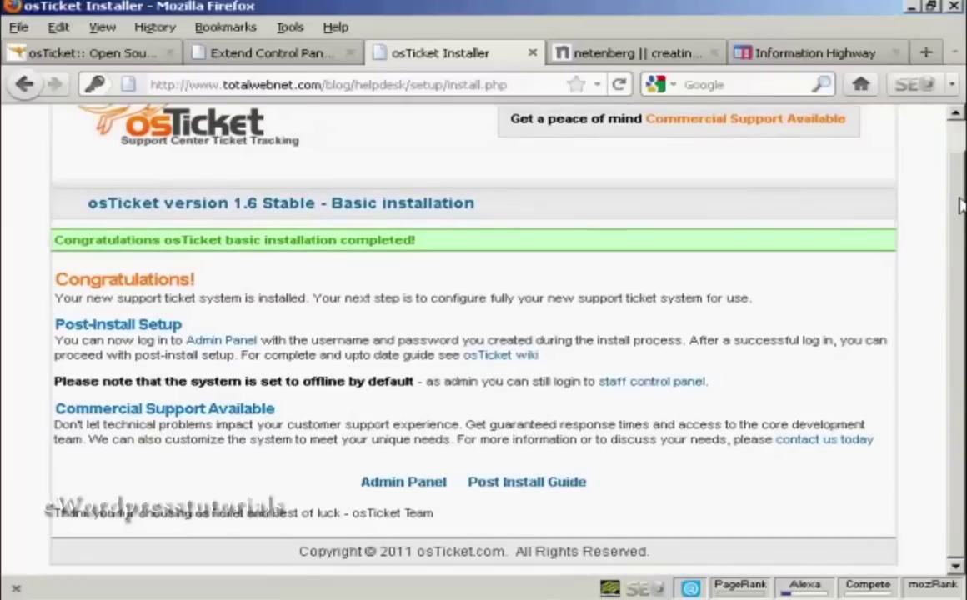
click(408, 492)
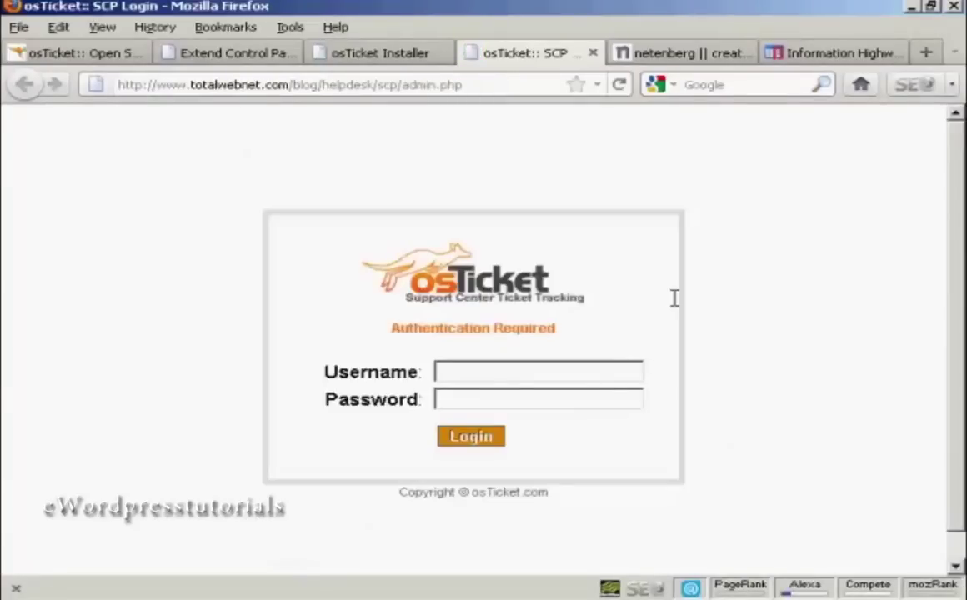
click(455, 371)
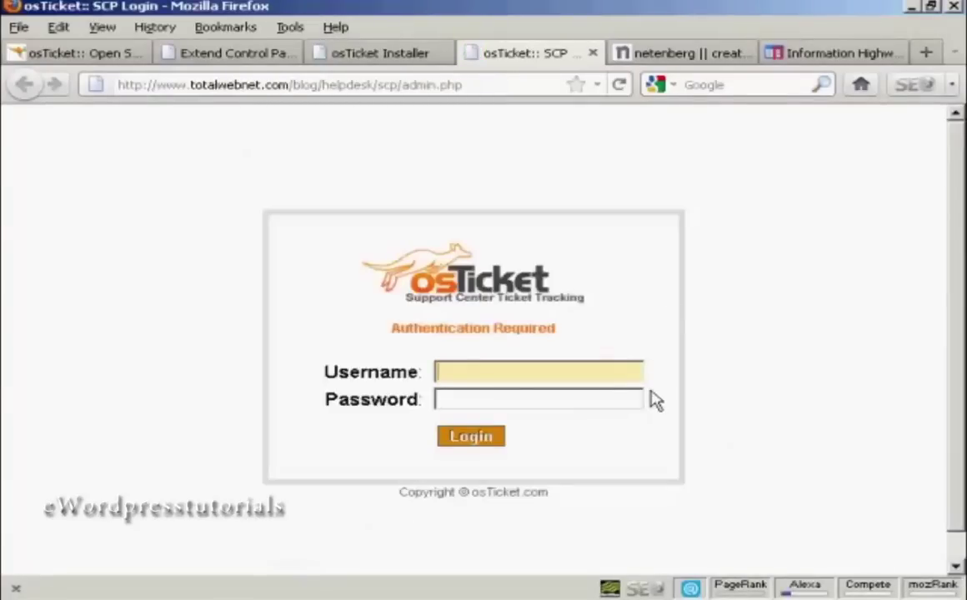
Step: Log in to the staff control panel with the admin credentials
key(Down)
key(Return)
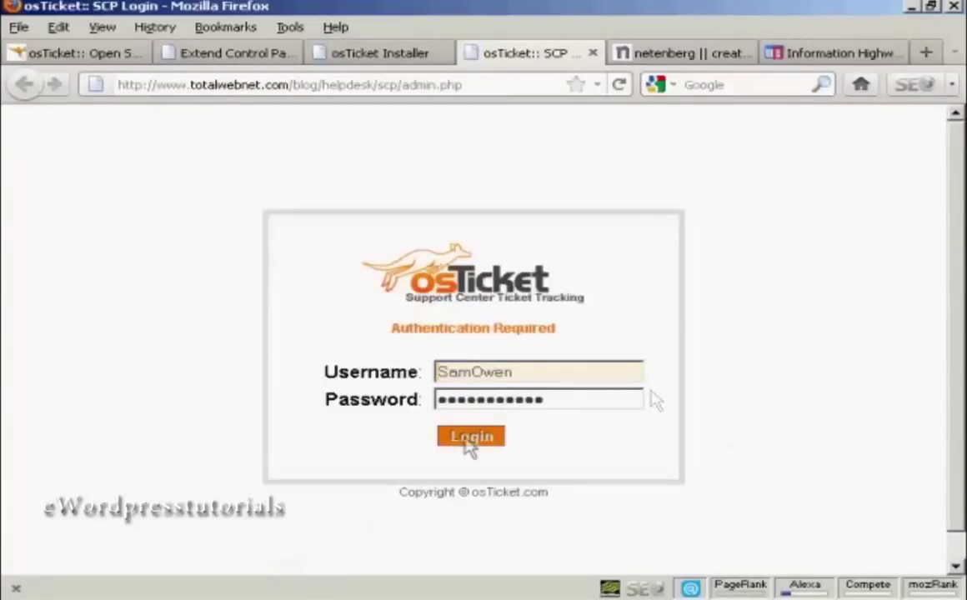
click(471, 437)
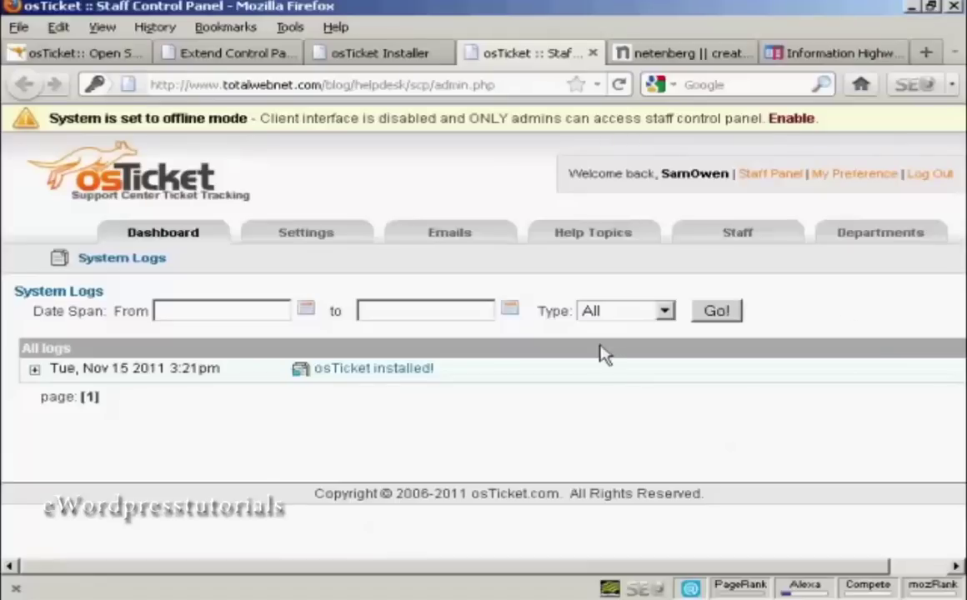
Step: Open the Settings page and keep Support Dept as the default department
click(307, 234)
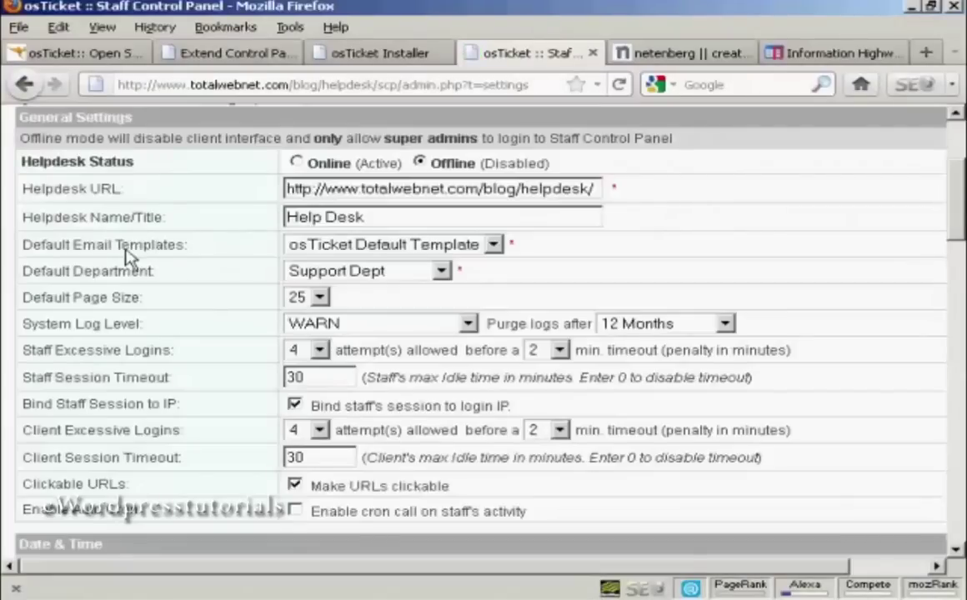
click(441, 273)
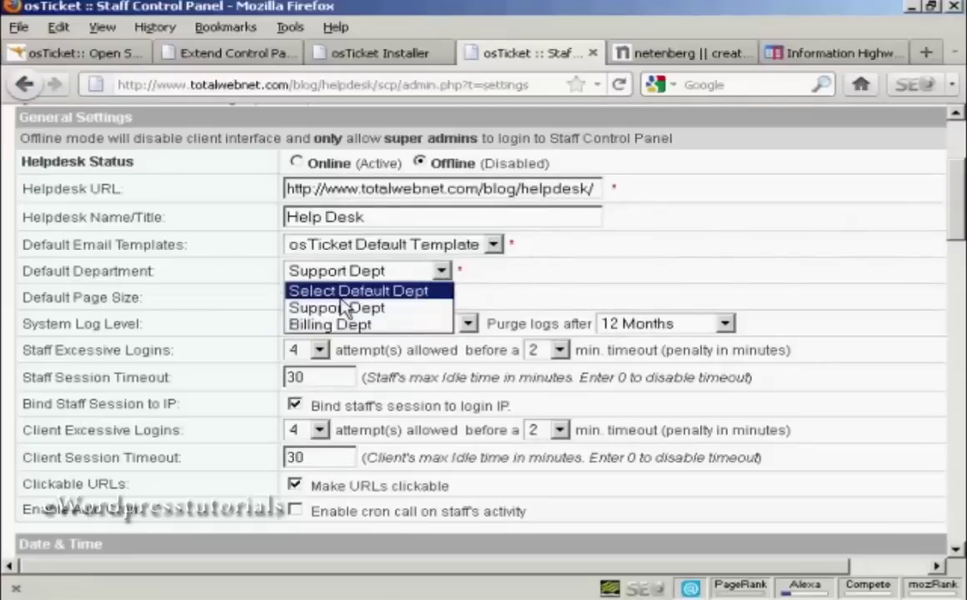
click(546, 284)
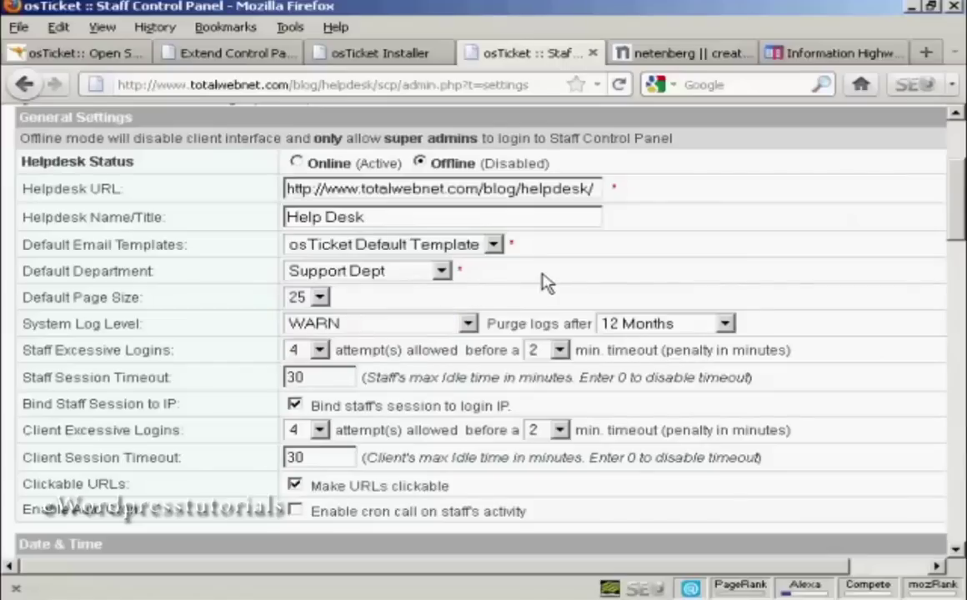
Step: Limit staff to 3 login attempts with a 5-minute lockout
scroll(25, 254, down, 3)
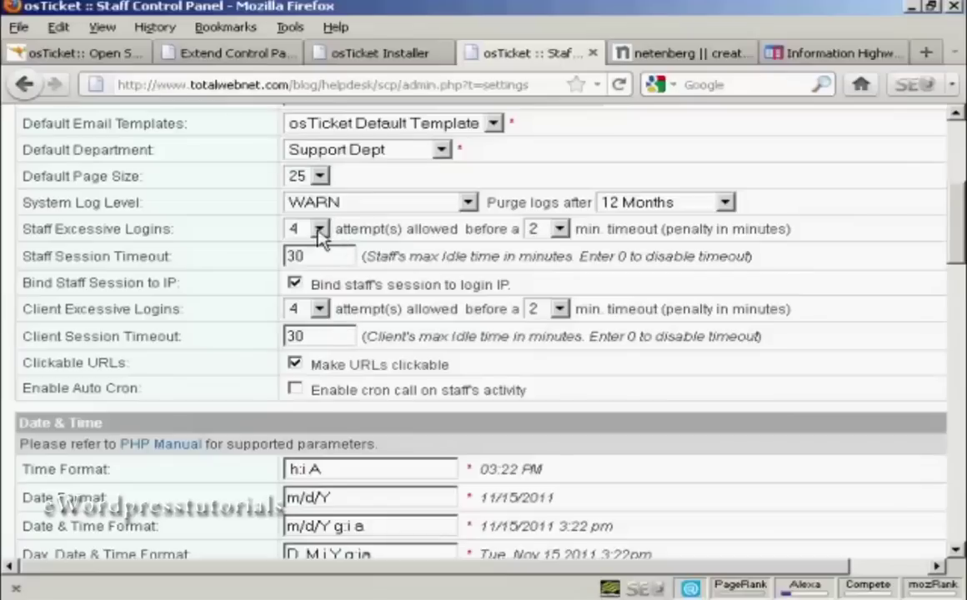
click(320, 230)
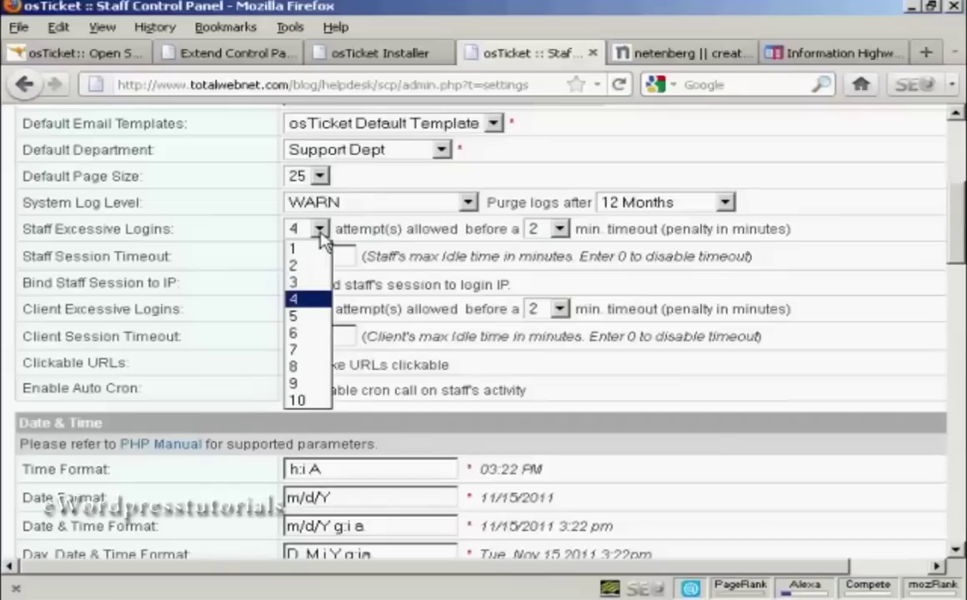
click(293, 283)
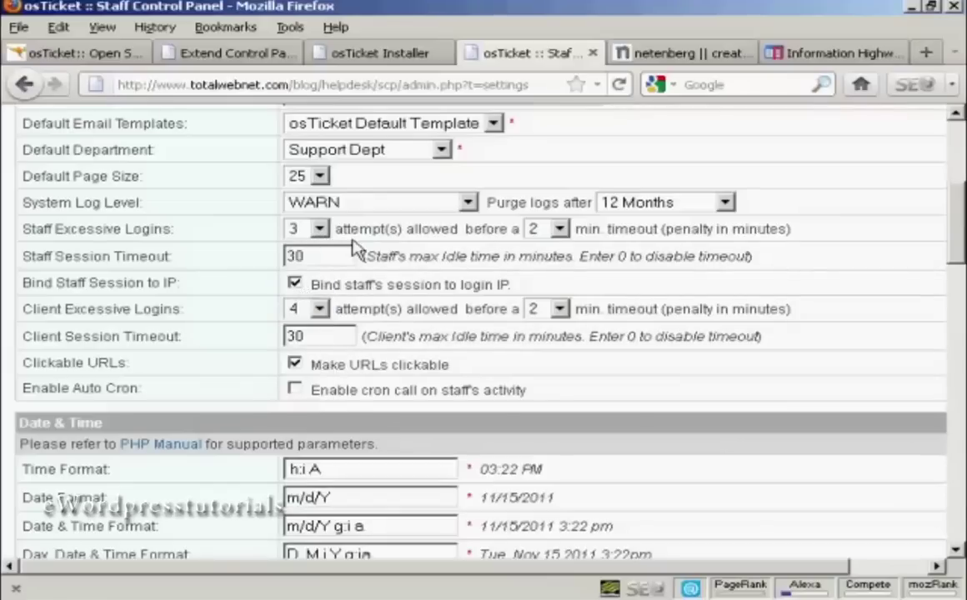
click(560, 234)
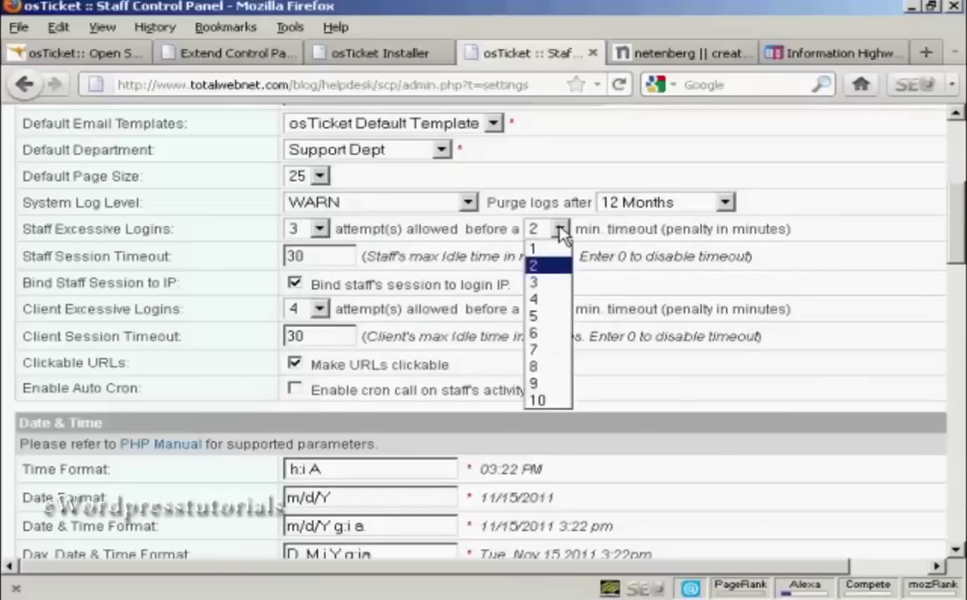
click(541, 324)
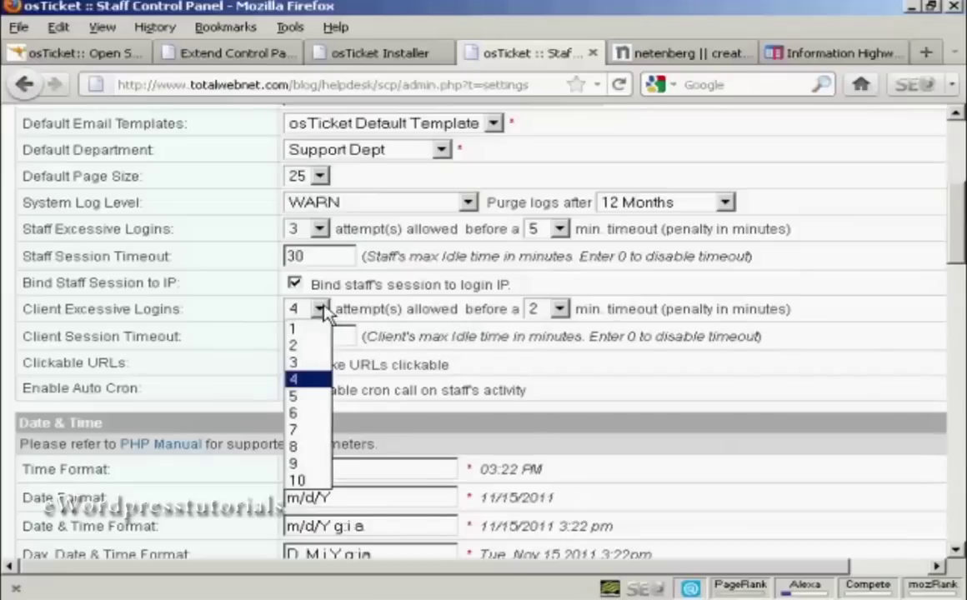
Step: Limit clients to 3 login attempts with a 5-minute lockout
click(308, 363)
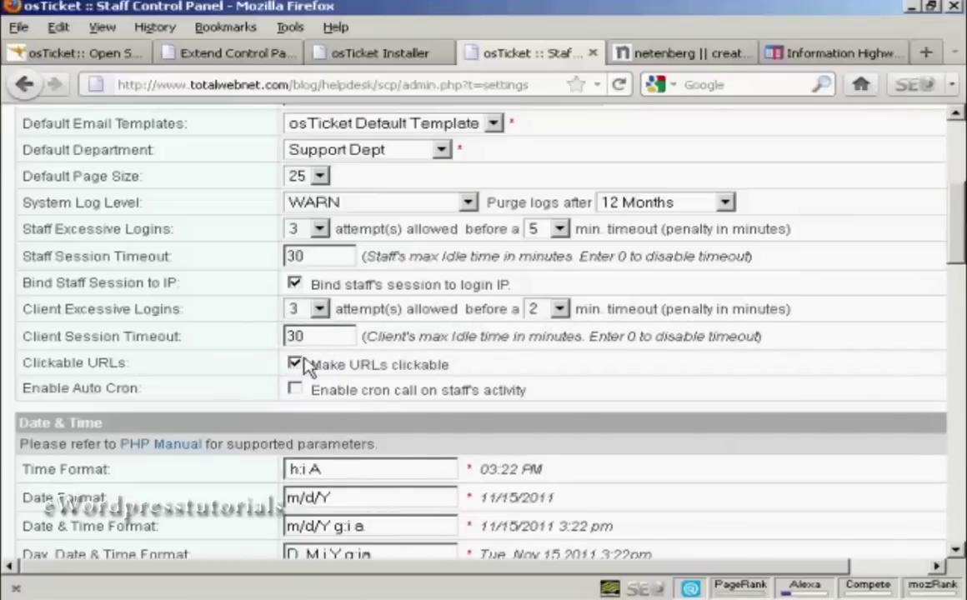
click(560, 310)
click(542, 397)
drag(962, 230, 961, 281)
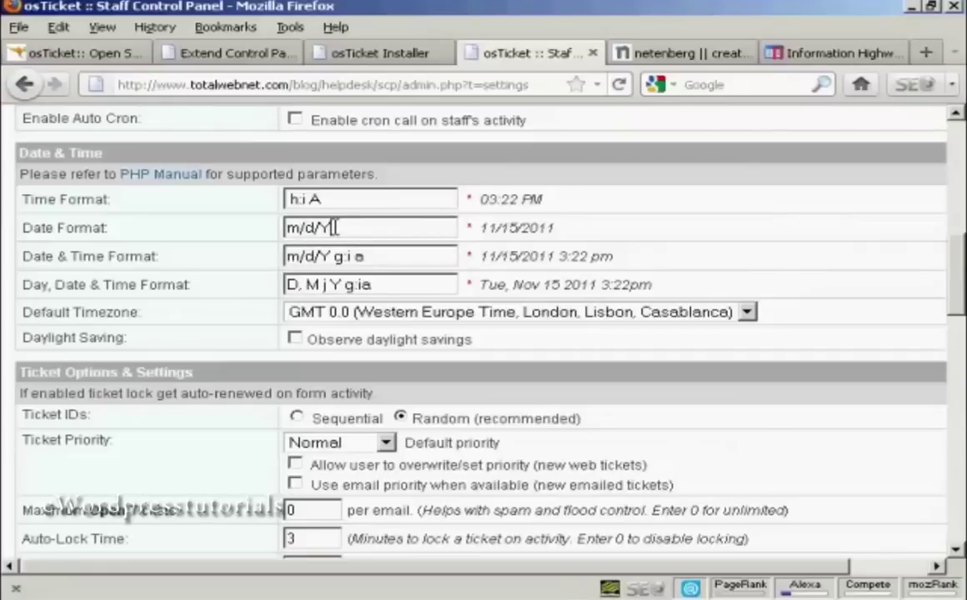
Step: Change Date Format to d/m/Y and Date & Time Format to d/m/Y g:i a
drag(334, 227, 254, 225)
text(d/m/Y)
click(318, 256)
drag(318, 256, 273, 256)
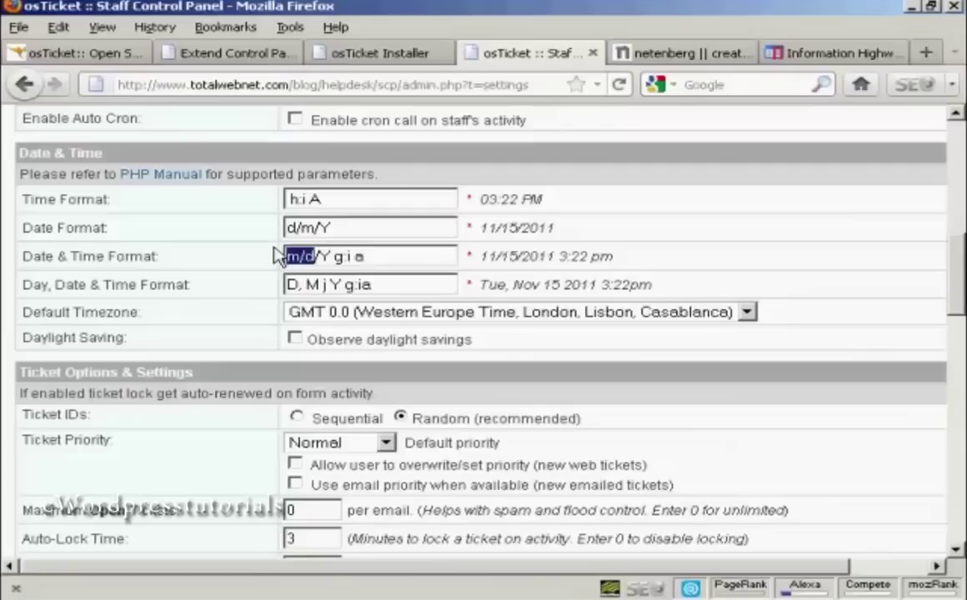
text(d/m)
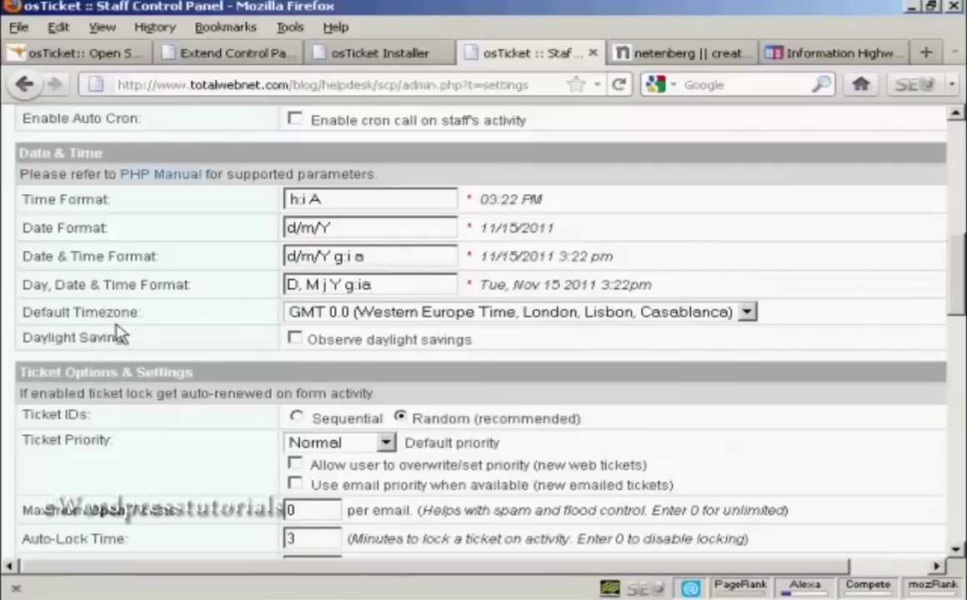
Step: Keep the timezone at GMT 0.0 and turn on Observe daylight savings
click(753, 314)
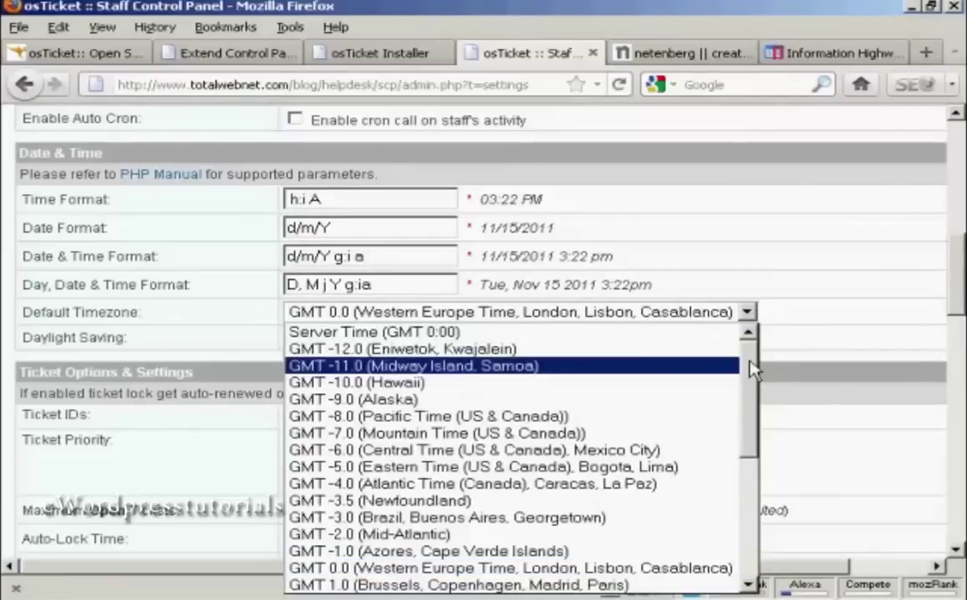
drag(754, 370, 751, 302)
click(782, 318)
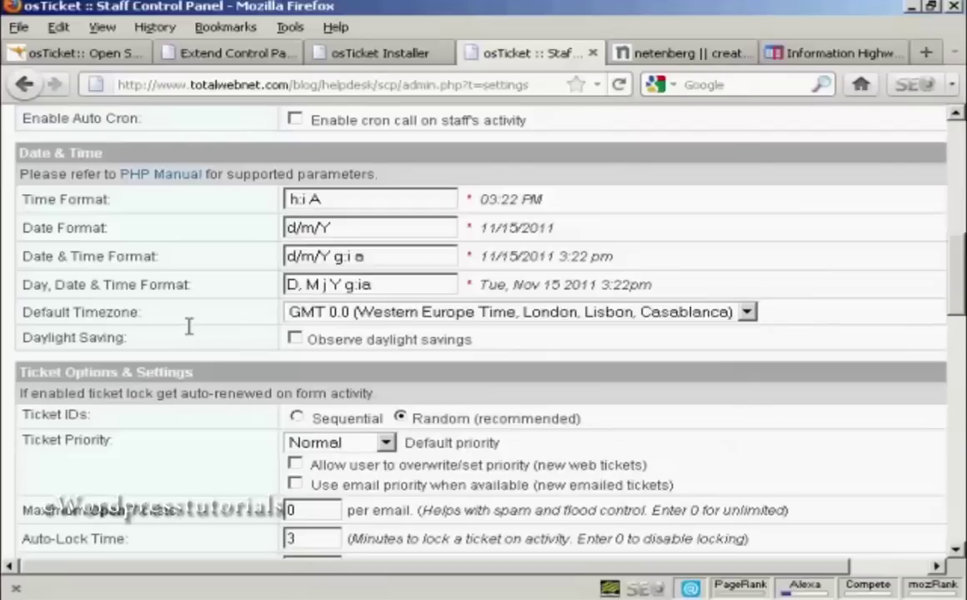
click(296, 341)
scroll(946, 275, down, 2)
Step: Keep Normal as the default ticket priority and set Maximum Open Tickets to 3
scroll(961, 300, down, 5)
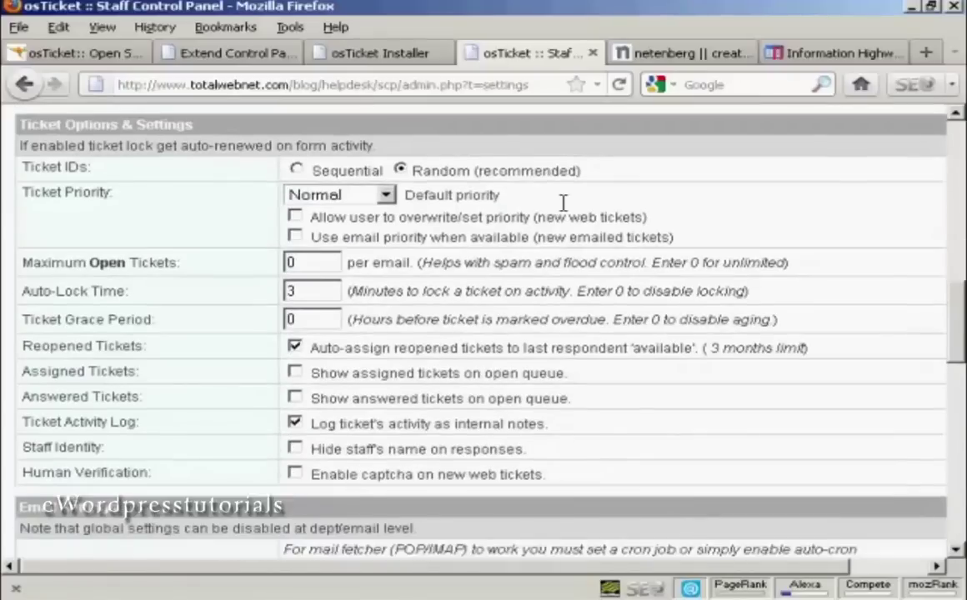
click(386, 196)
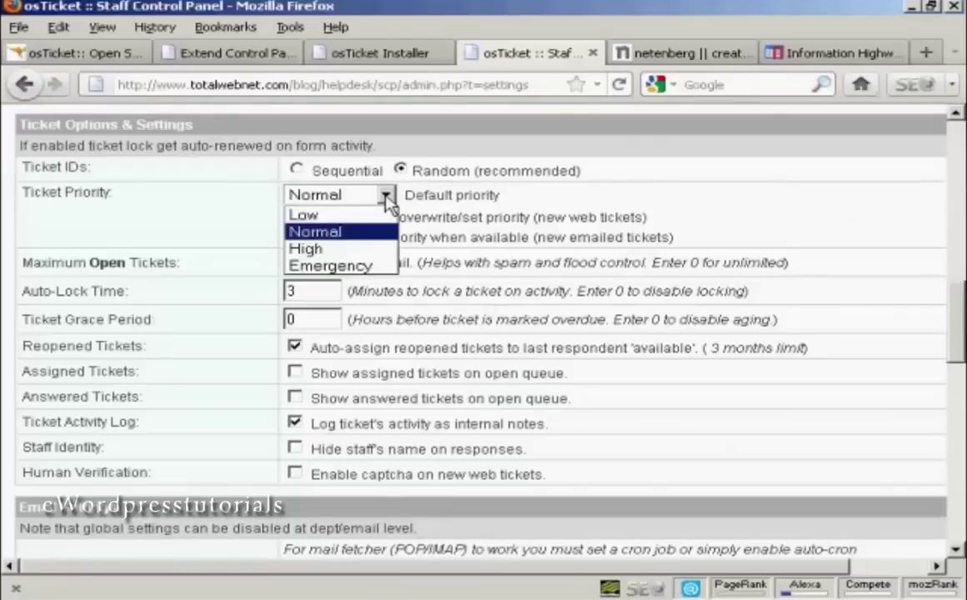
click(388, 203)
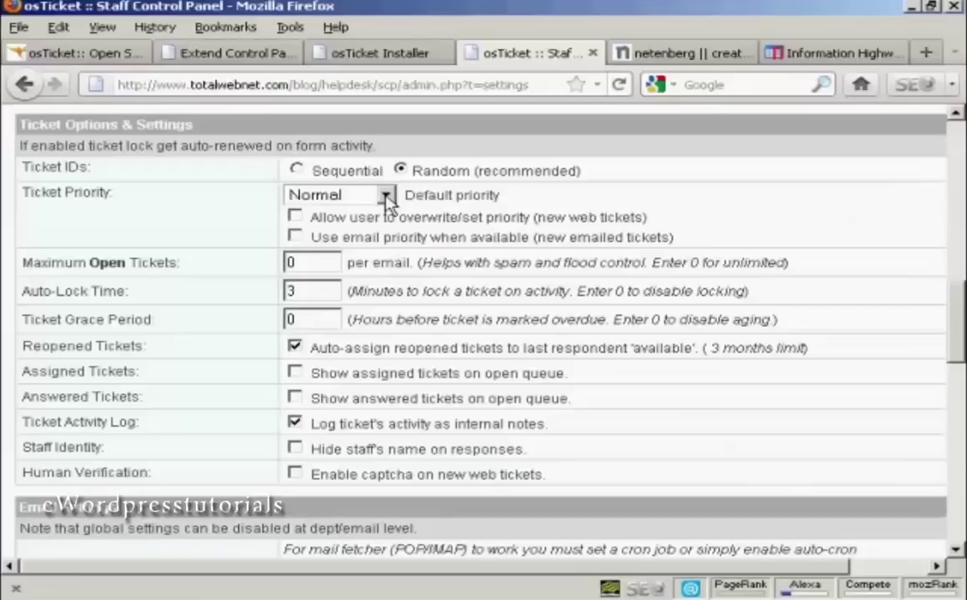
click(386, 196)
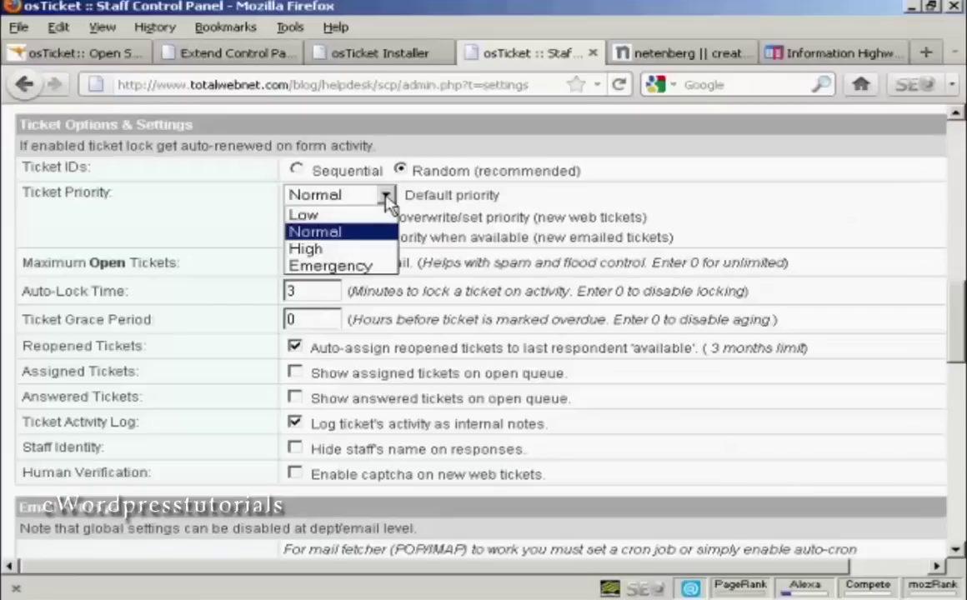
click(388, 203)
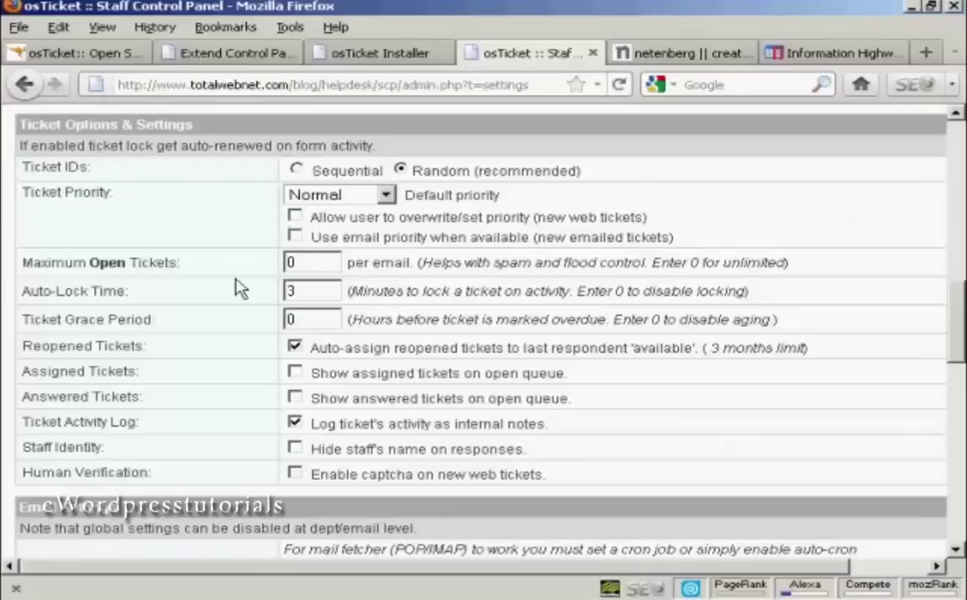
drag(291, 263, 271, 261)
text(3)
Step: Look over the email and alert settings, then save the preferences
drag(961, 313, 961, 337)
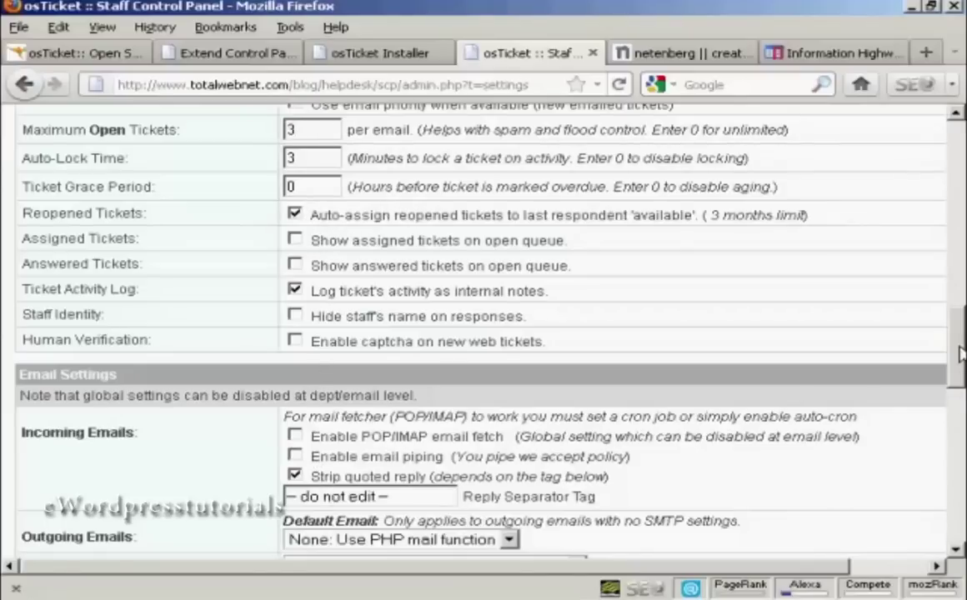
drag(959, 355, 956, 394)
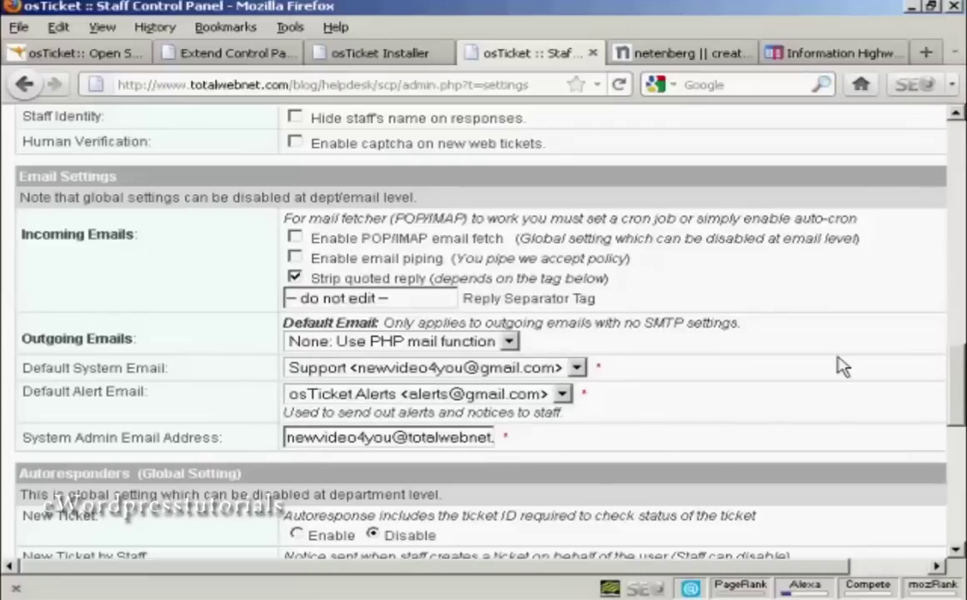
scroll(960, 367, down, 2)
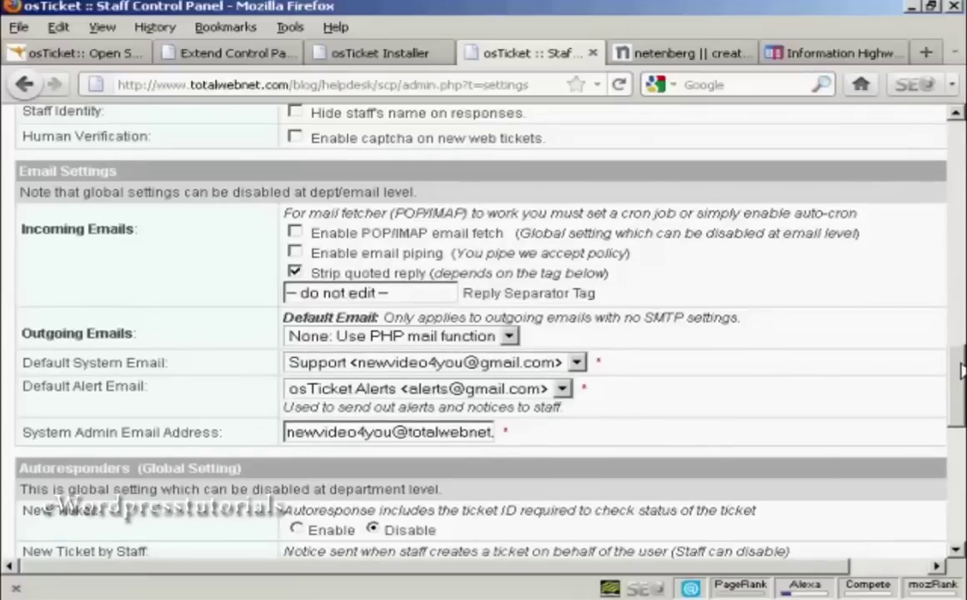
scroll(960, 406, down, 3)
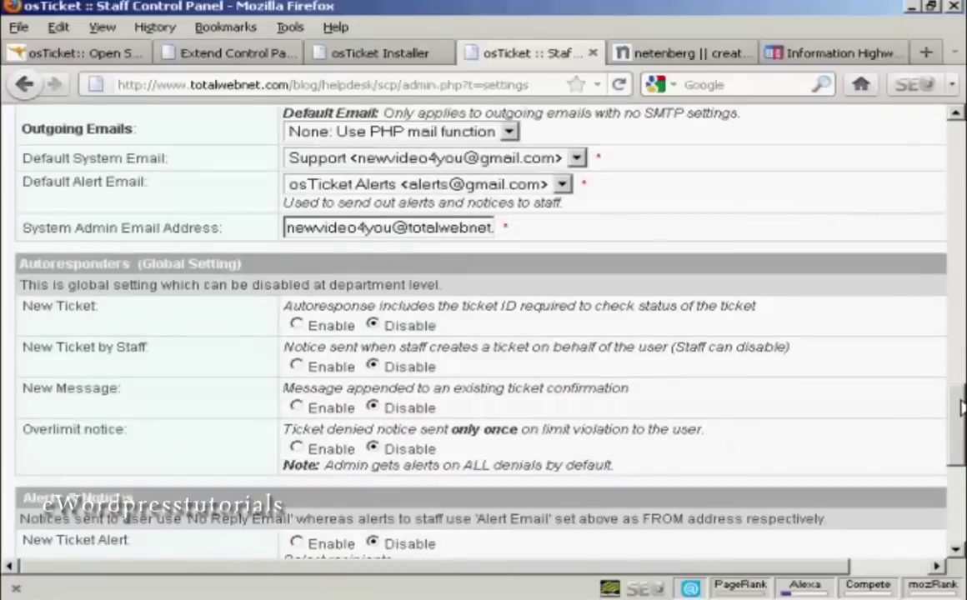
drag(960, 406, 960, 433)
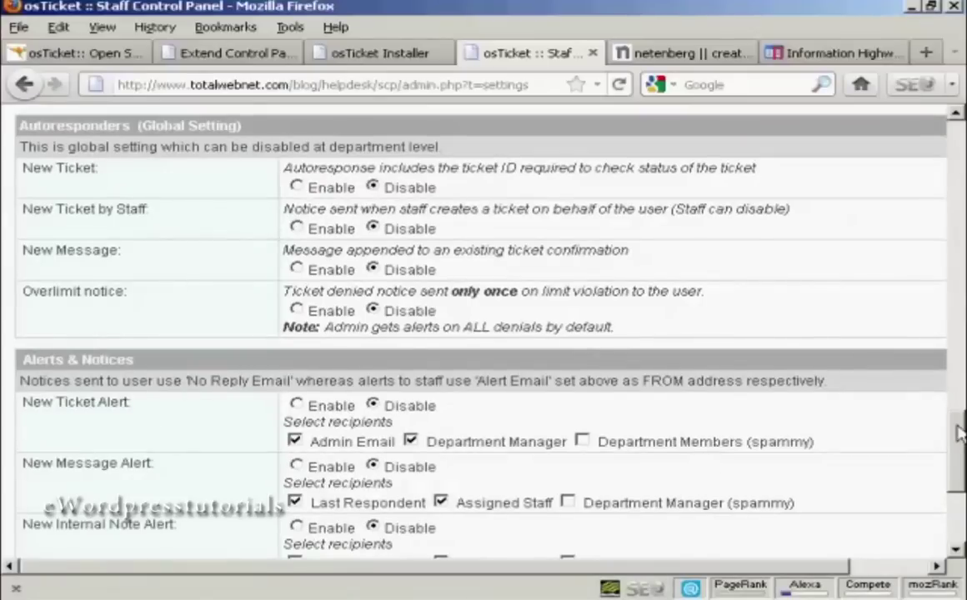
scroll(958, 434, down, 5)
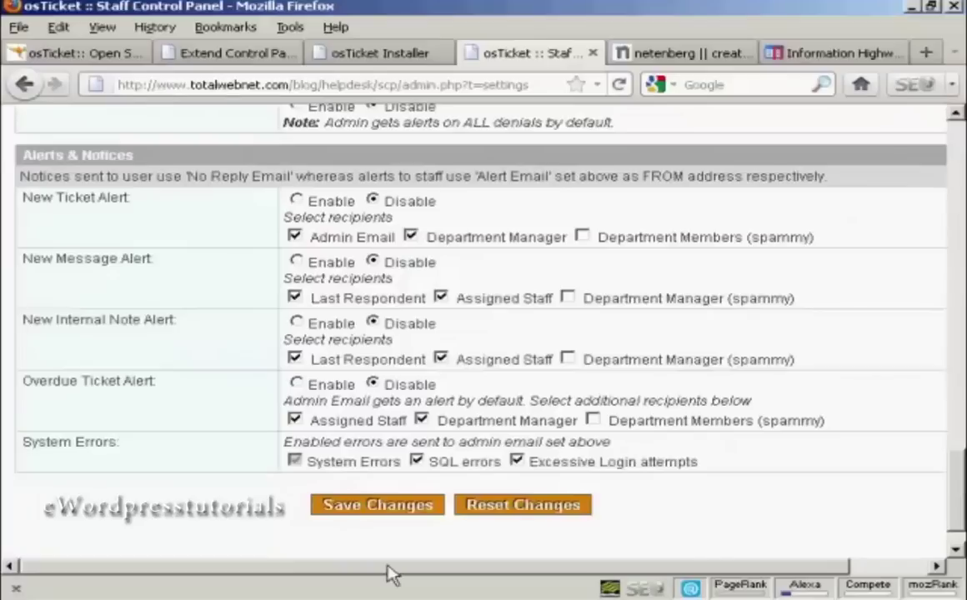
click(388, 510)
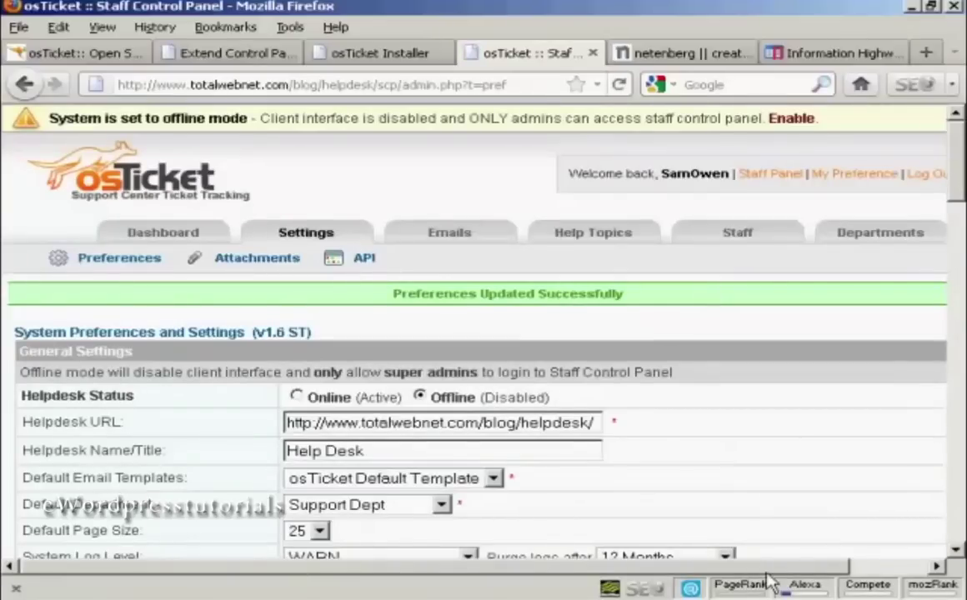
Step: Bring up the Departments page listing Billing and Support
drag(771, 574, 859, 575)
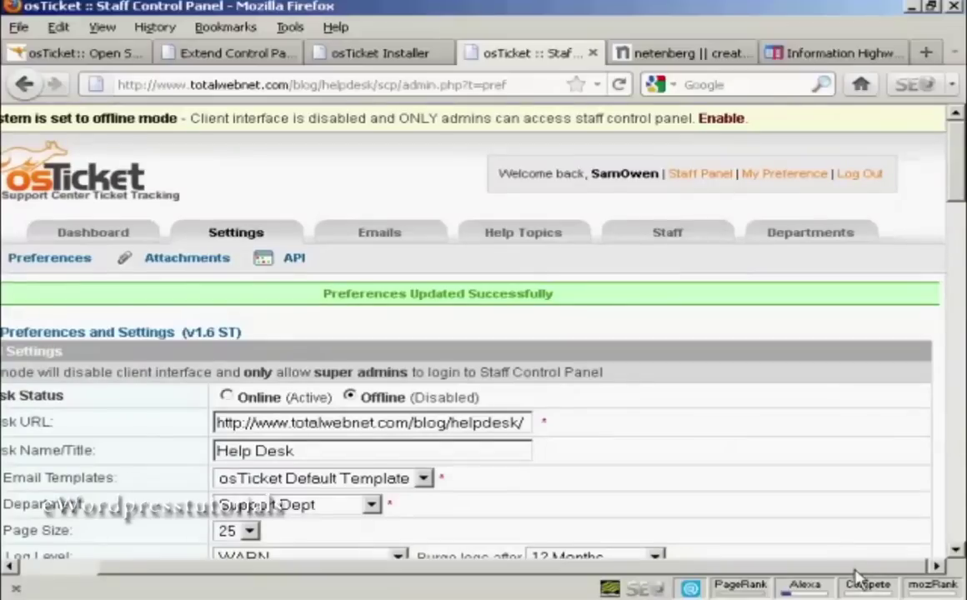
click(808, 240)
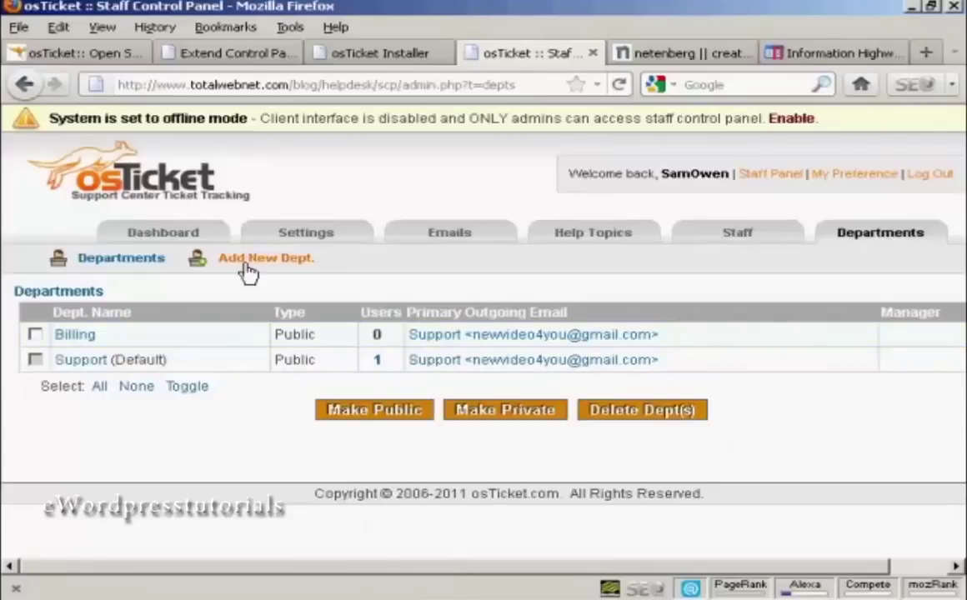
Step: Start a new department named Sales that uses the Support email address
click(283, 265)
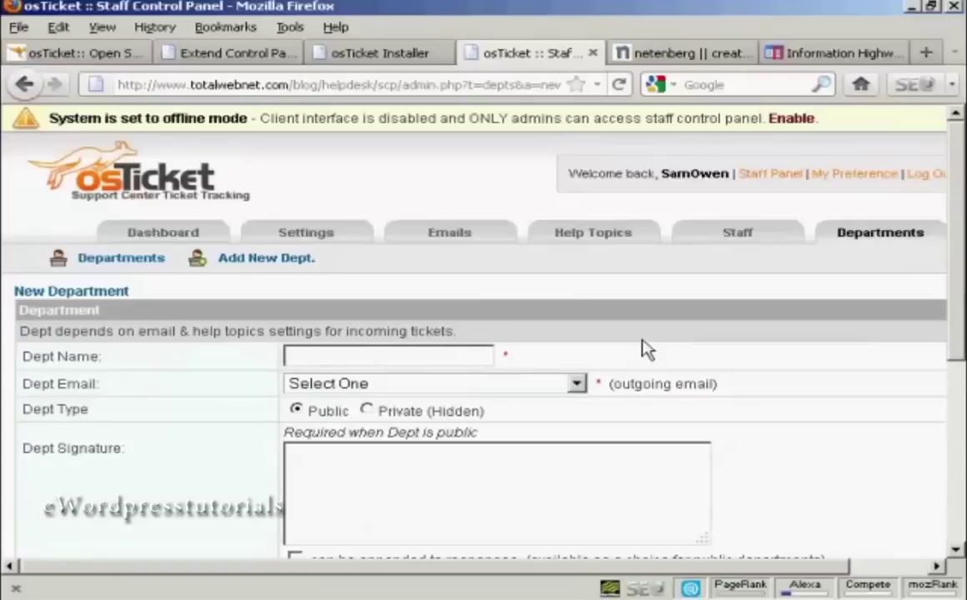
text(Sales)
click(578, 385)
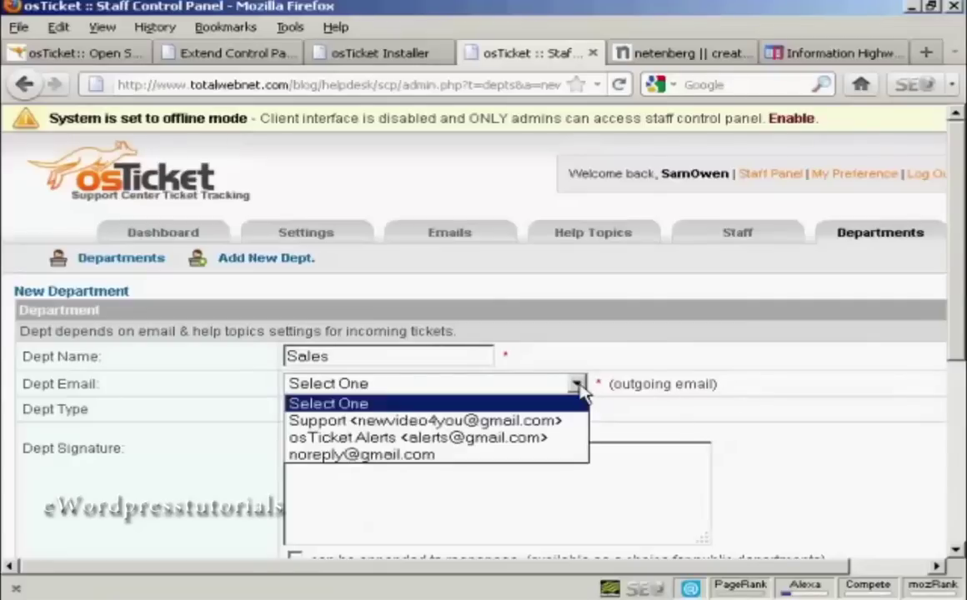
click(555, 421)
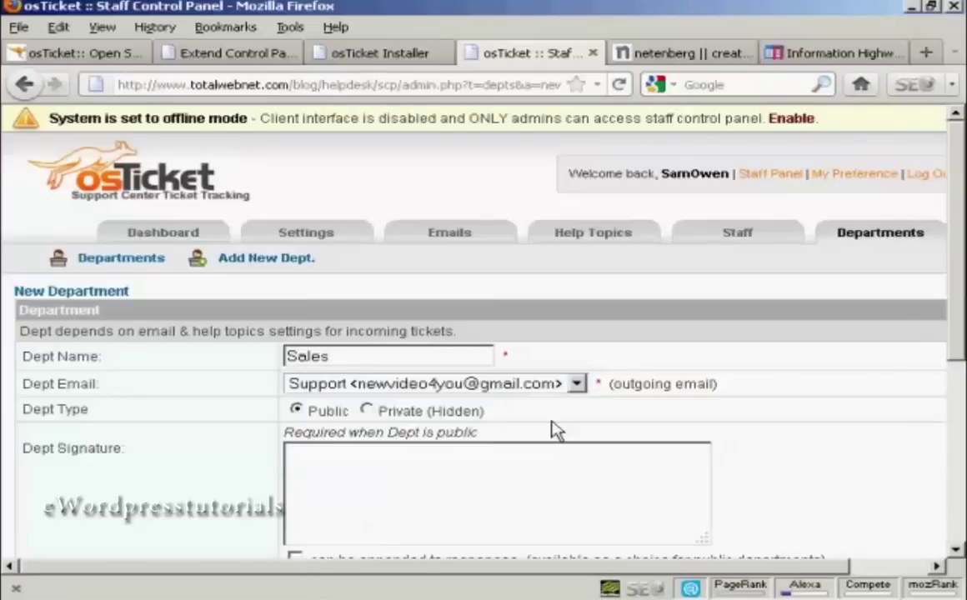
click(577, 383)
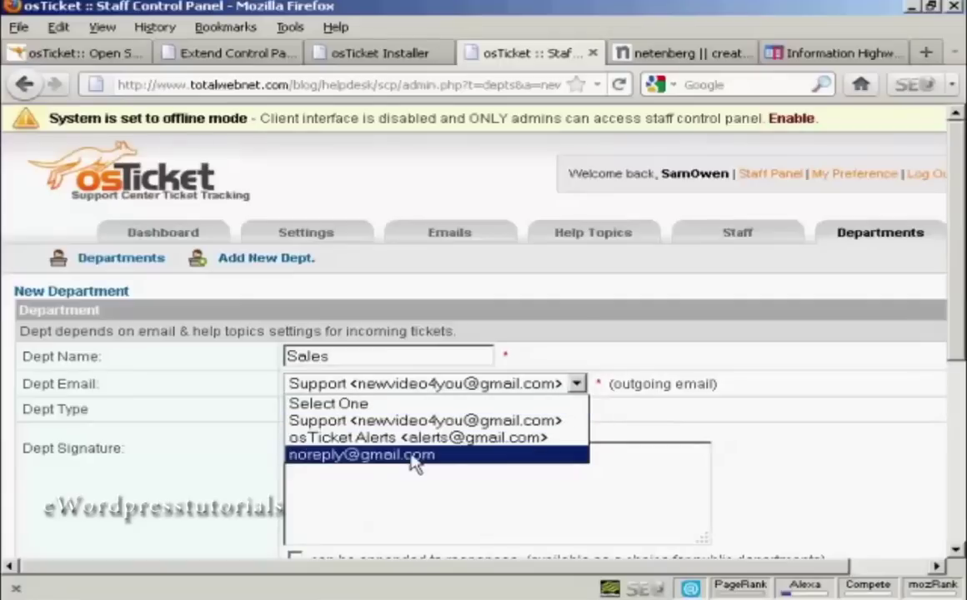
click(579, 386)
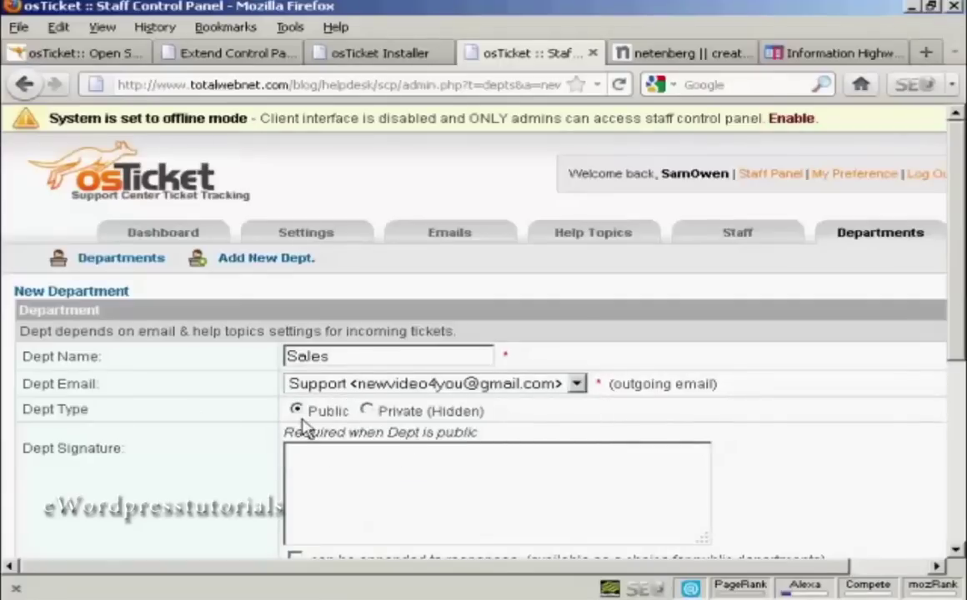
Step: Paste 'Address here' as the Sales signature and submit the department
drag(952, 345, 957, 392)
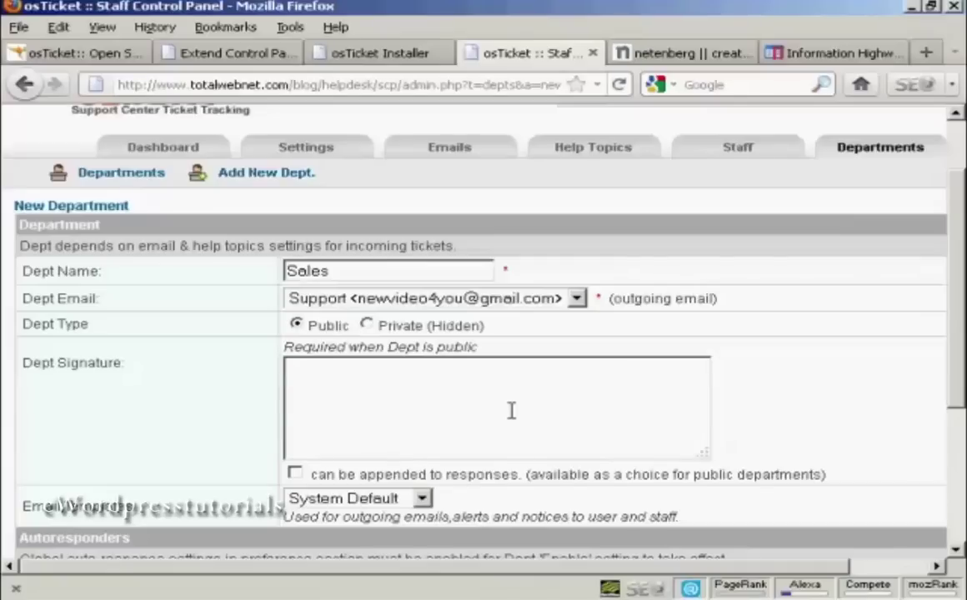
text(Address here)
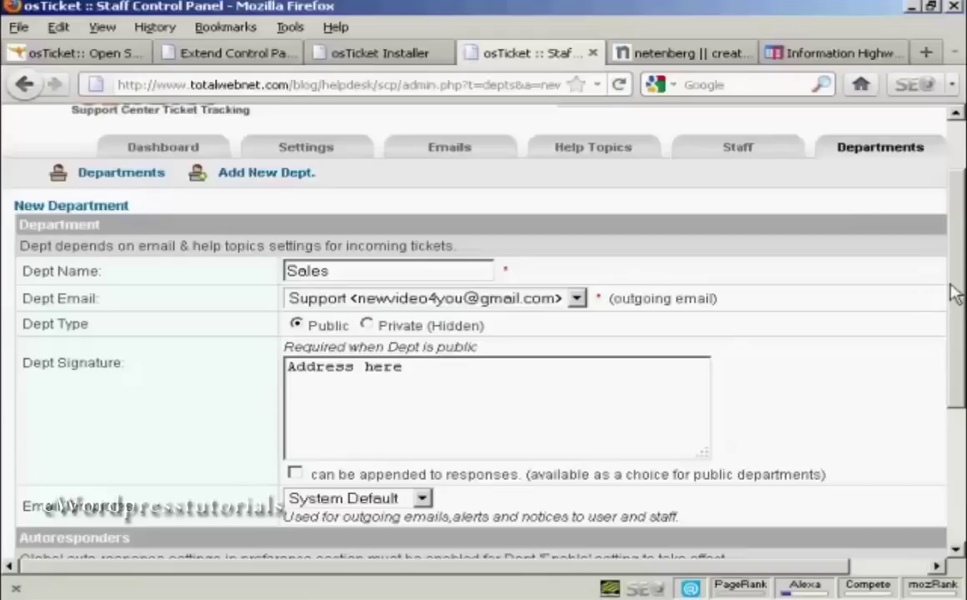
drag(957, 293, 953, 407)
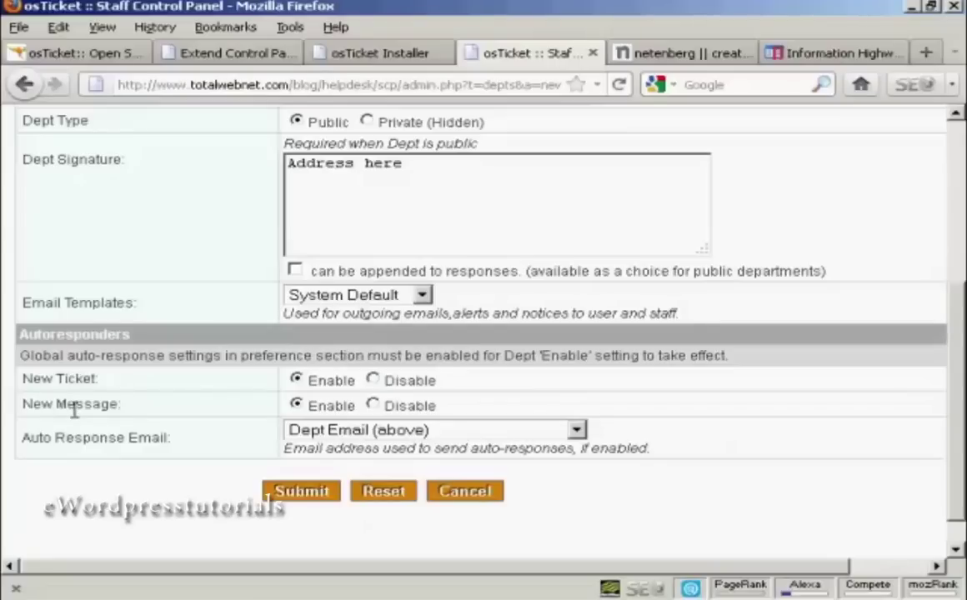
click(306, 494)
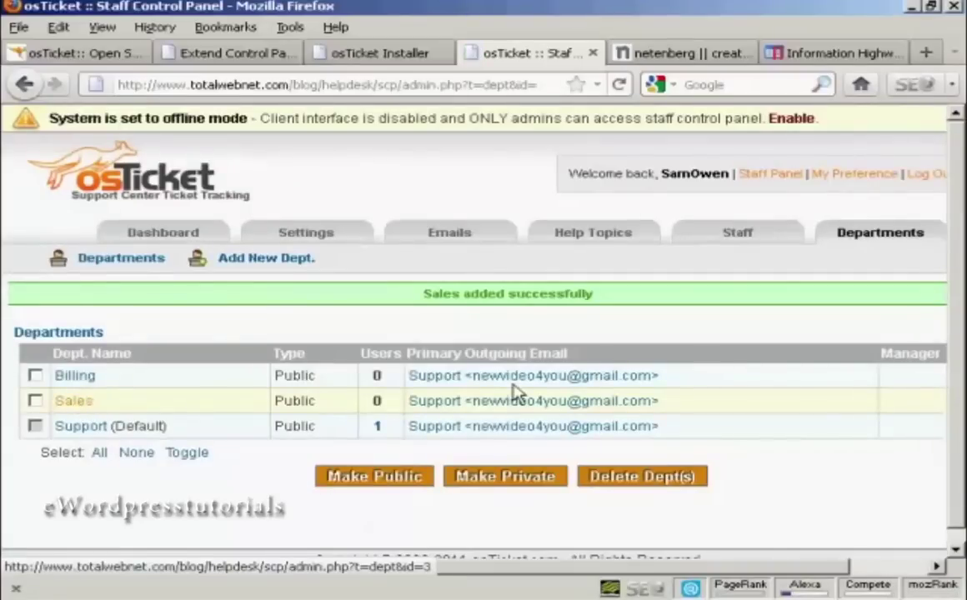
Step: Show the Staff Members list with its single admin user
click(737, 240)
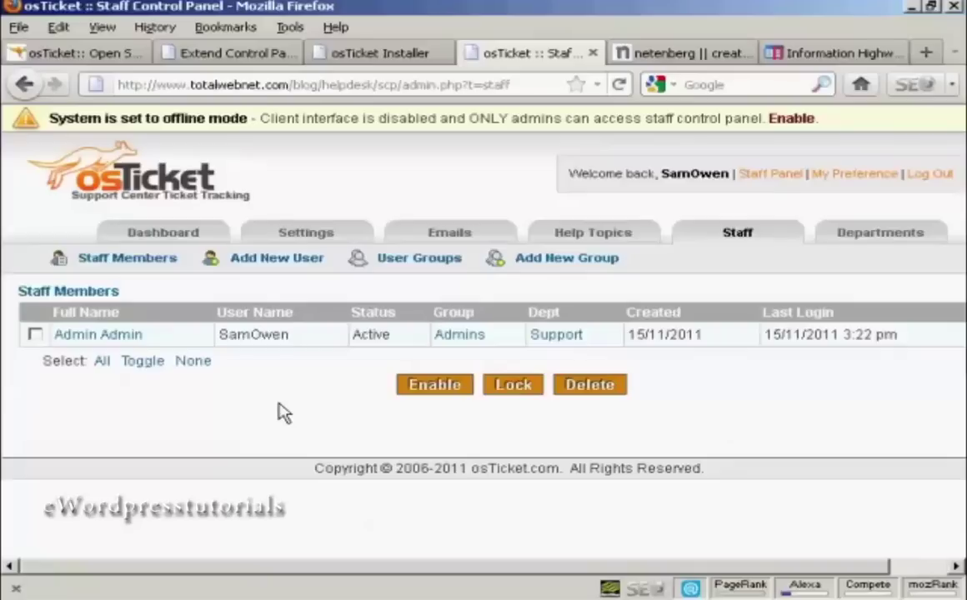
Step: Open the Add New User form and view its department and group choices without selecting any
click(306, 261)
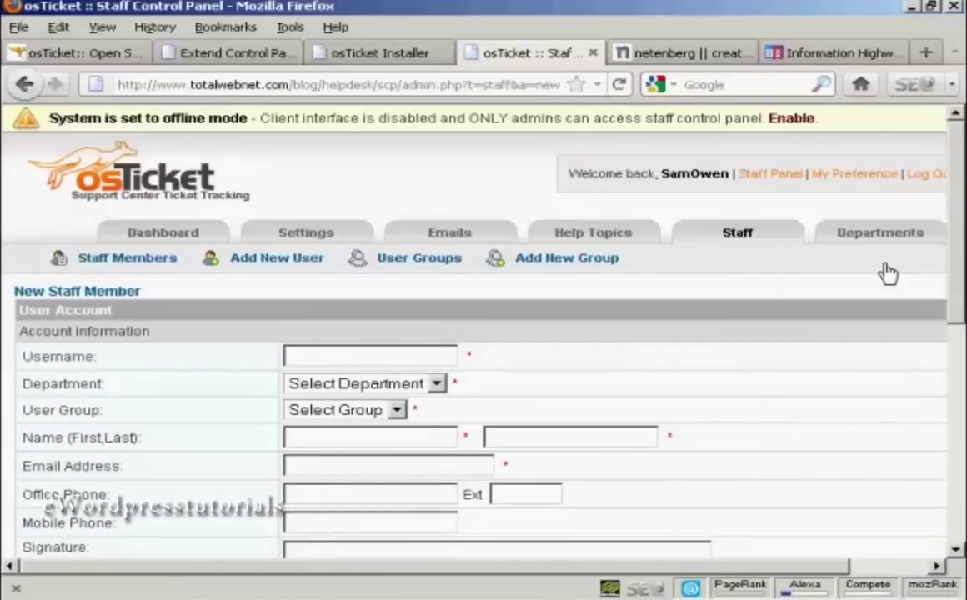
drag(960, 246, 960, 279)
scroll(959, 280, down, 2)
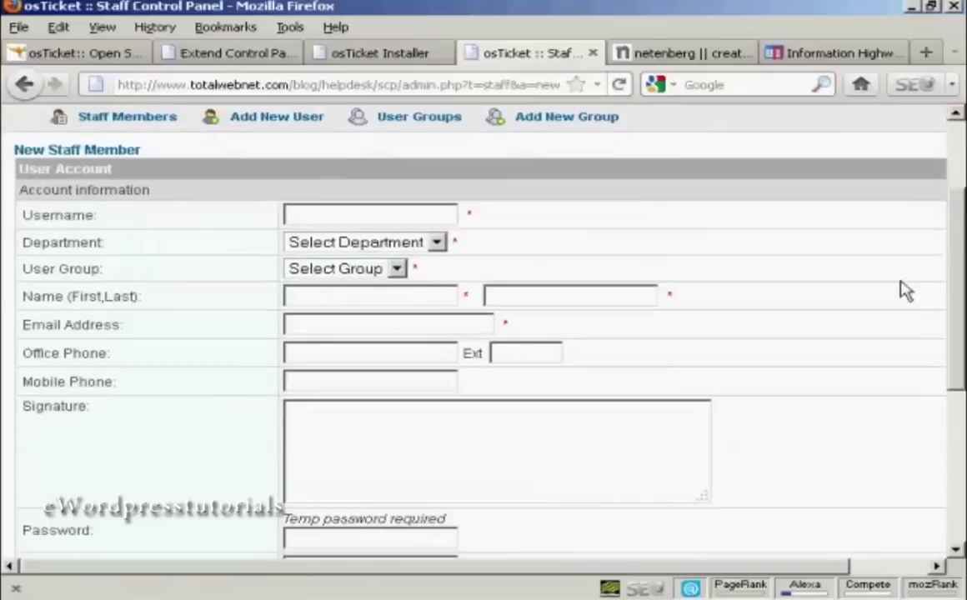
click(440, 242)
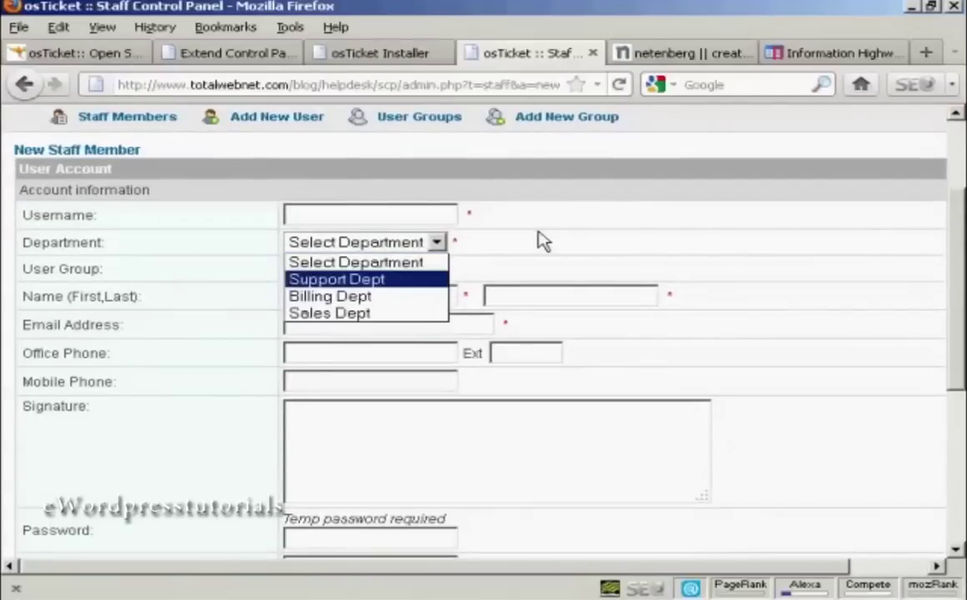
click(399, 271)
click(399, 271)
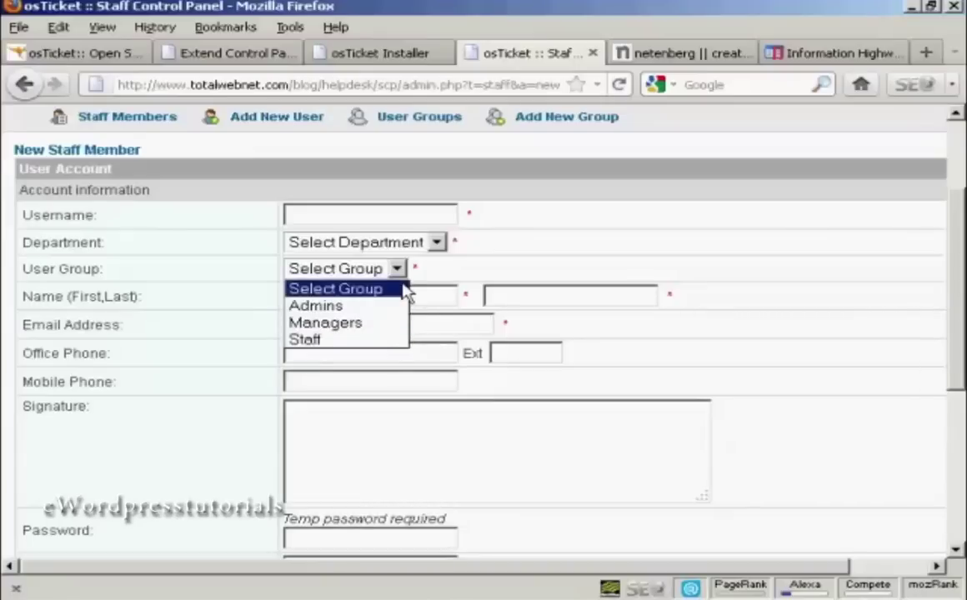
click(335, 288)
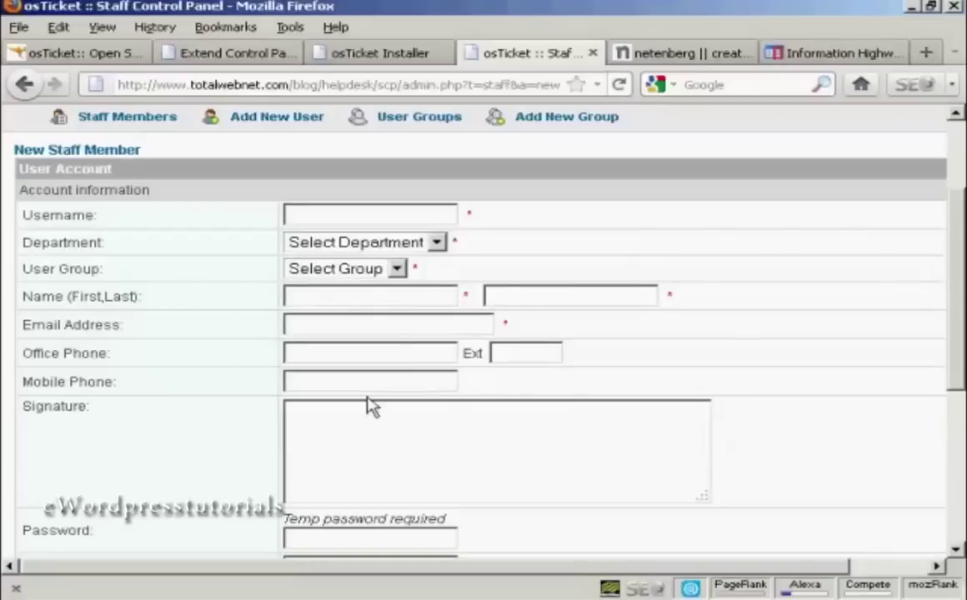
Step: Cancel the new staff member form without saving
scroll(867, 300, down, 3)
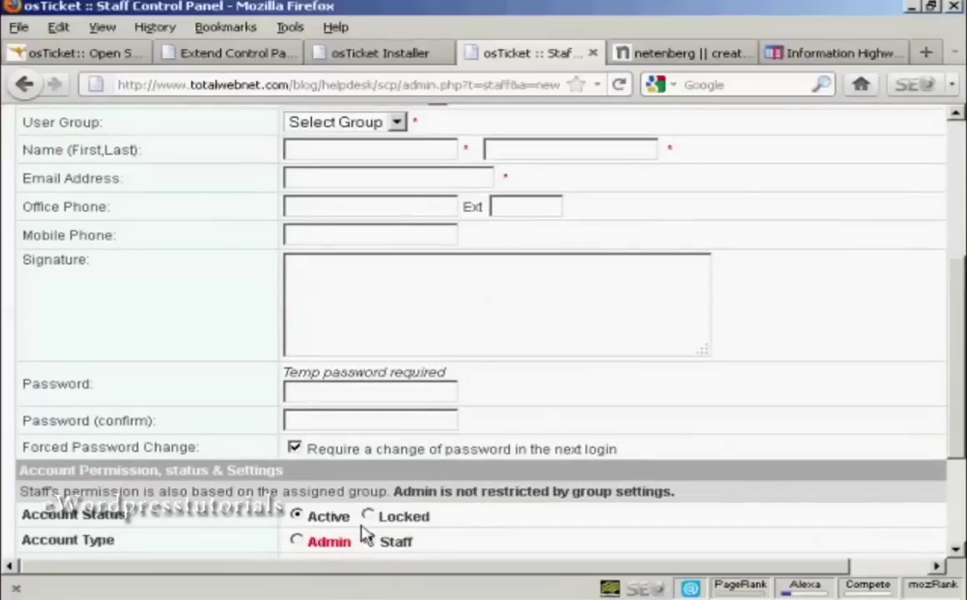
scroll(867, 329, down, 1)
scroll(867, 330, down, 3)
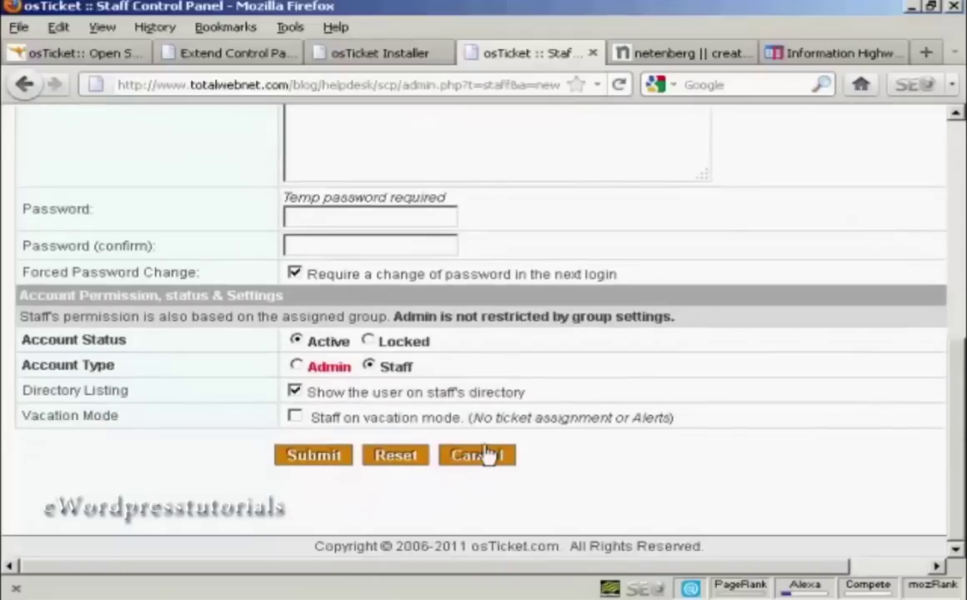
click(488, 455)
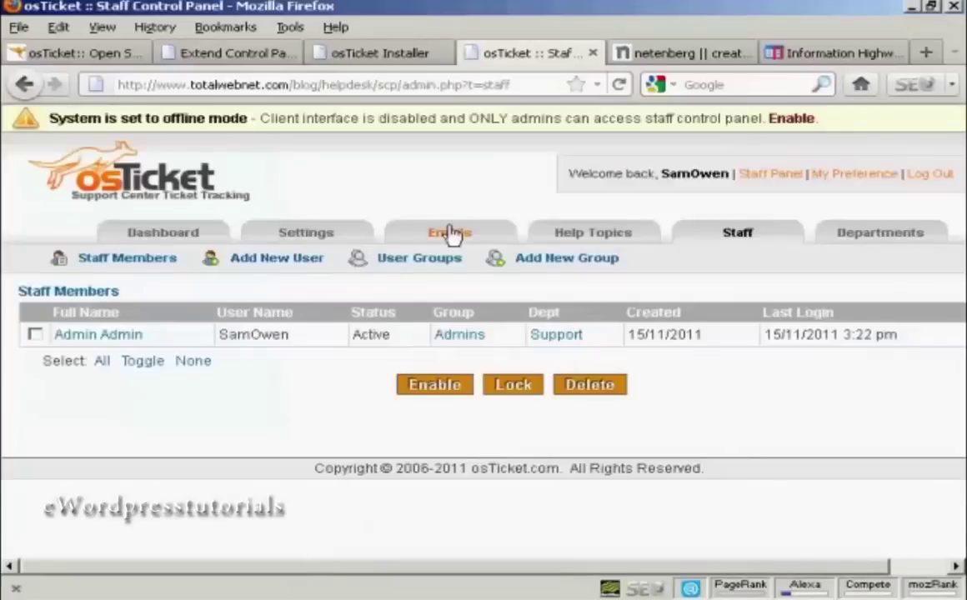
Step: Review the support email addresses and the email templates' Variables list, then return to the Dashboard
click(449, 238)
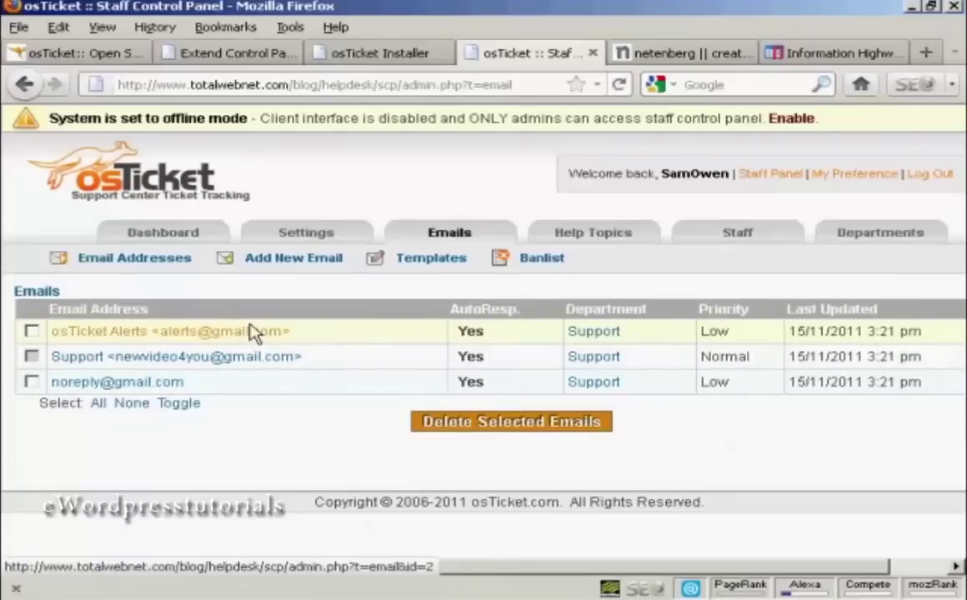
click(432, 262)
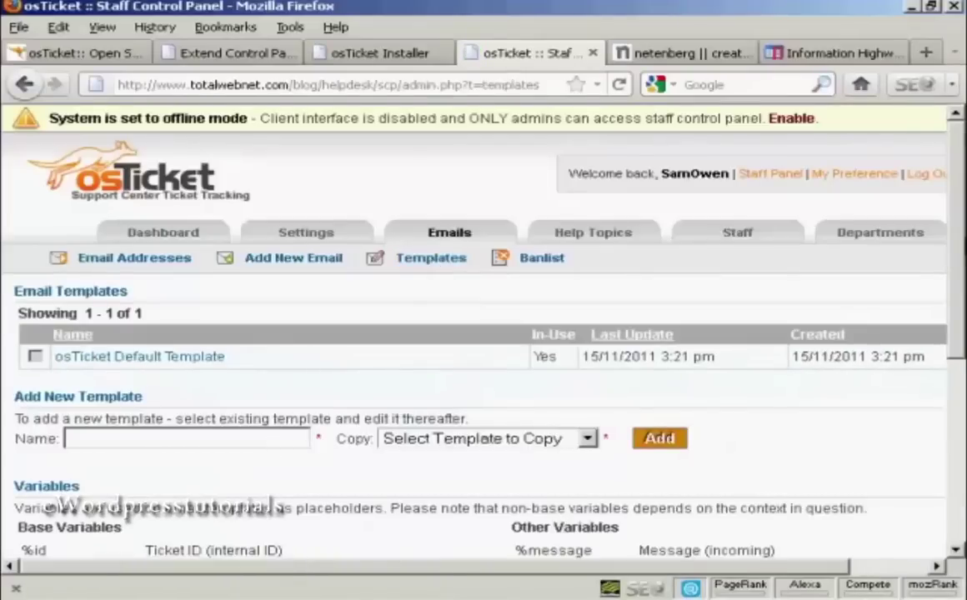
drag(961, 239, 962, 384)
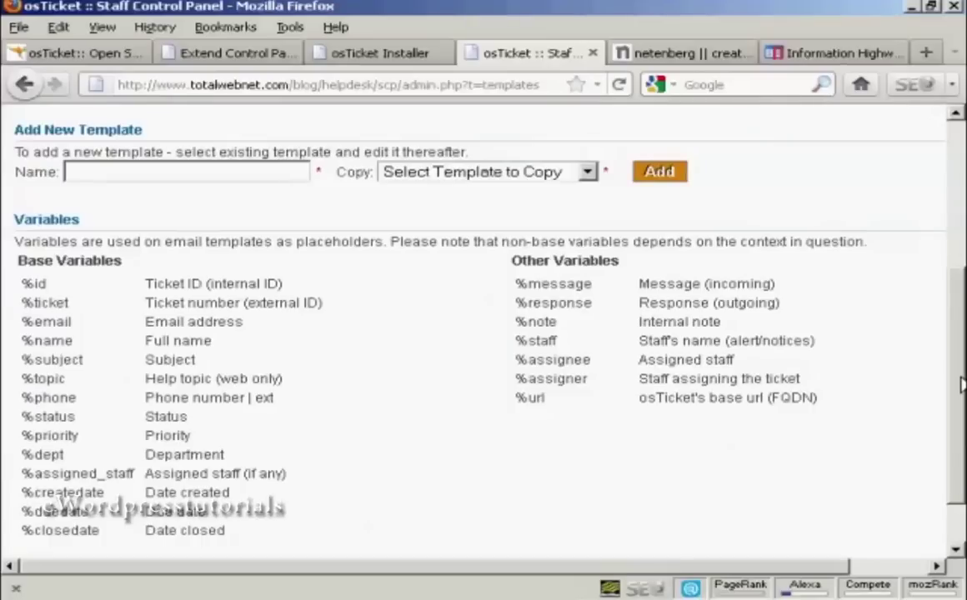
drag(961, 385, 961, 136)
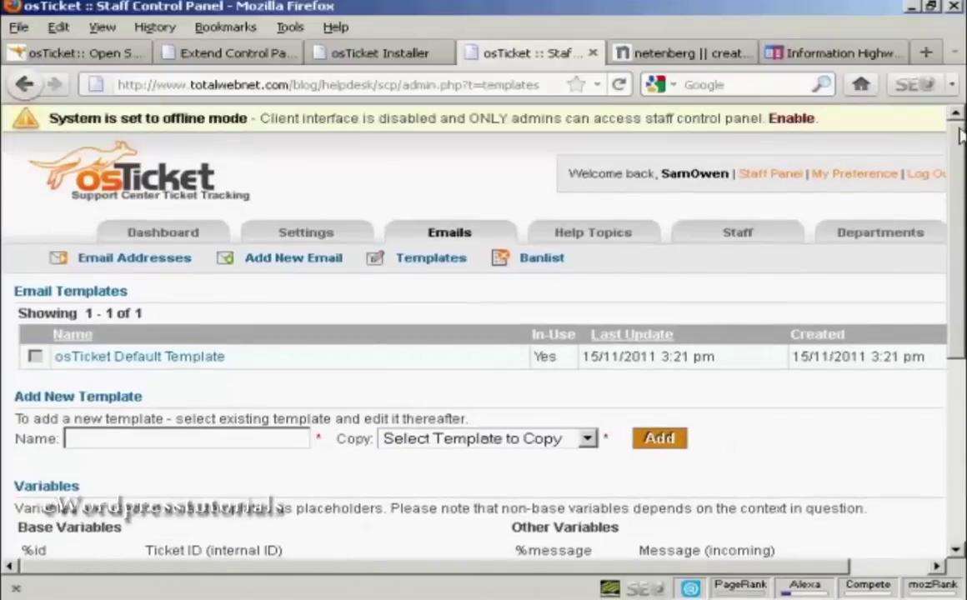
click(163, 233)
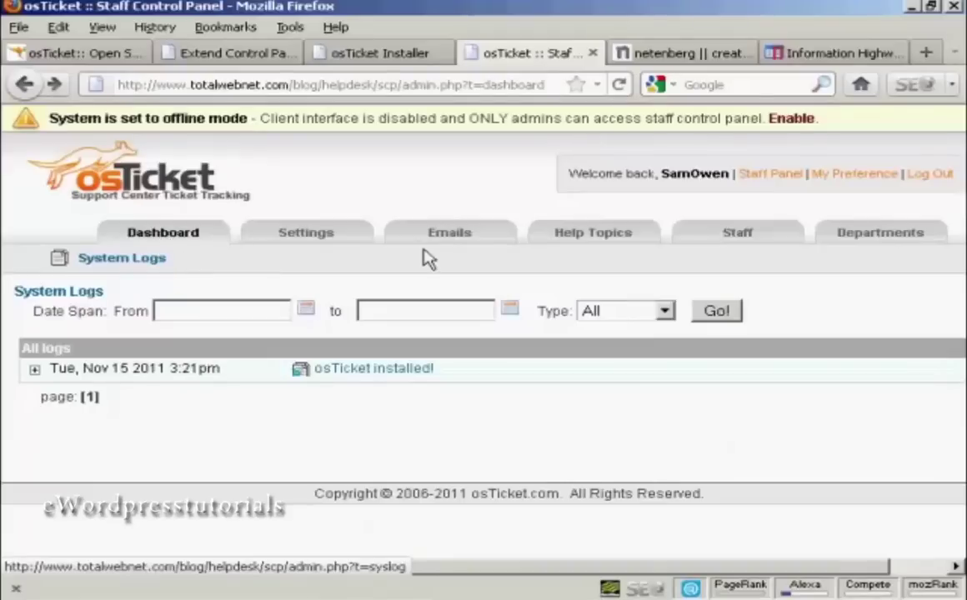
Step: Switch to the Staff Panel and open the osTicket Installed! ticket
click(771, 182)
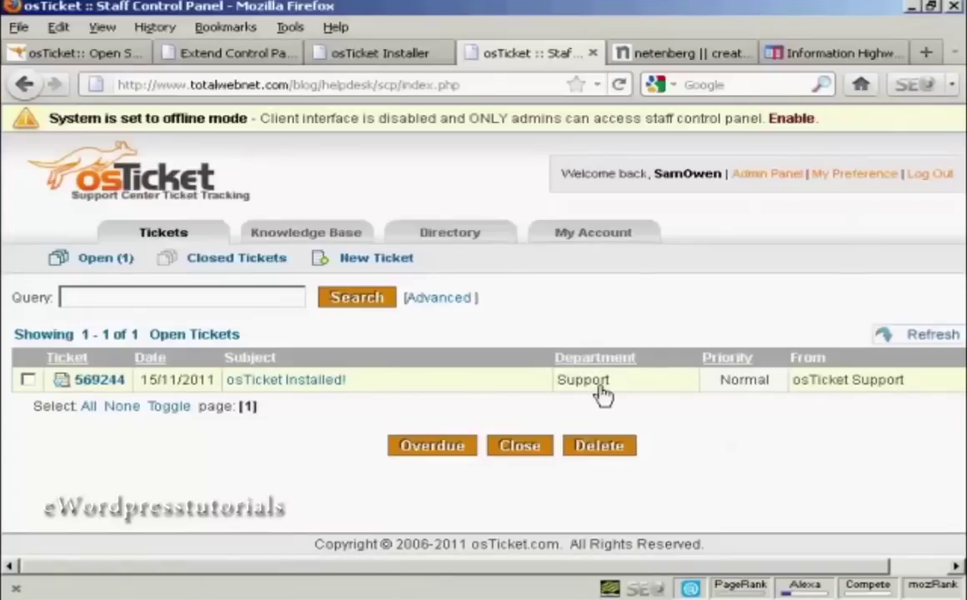
click(286, 388)
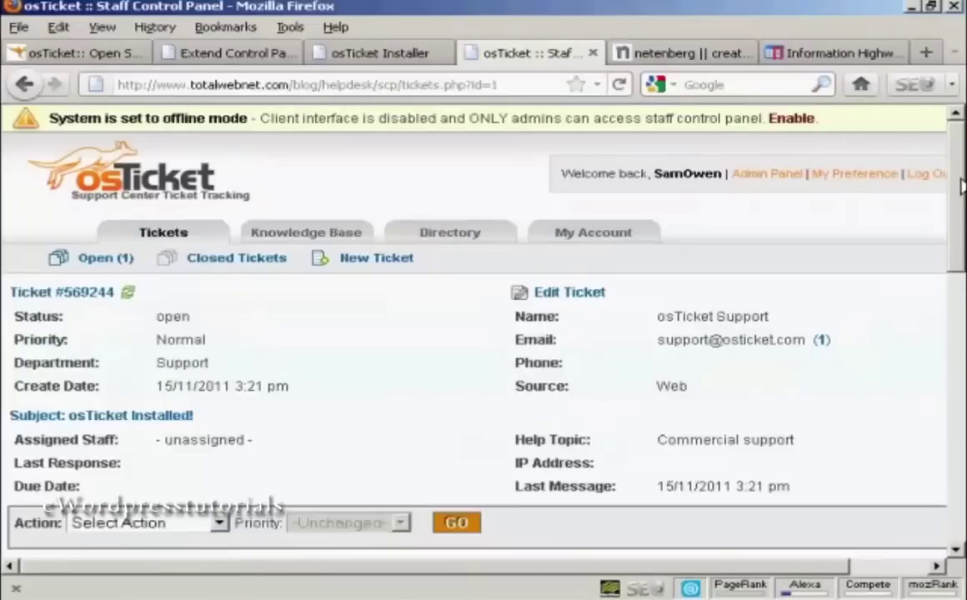
Step: Scroll to the ticket's Post Reply area and view the canned response choices
scroll(961, 187, down, 3)
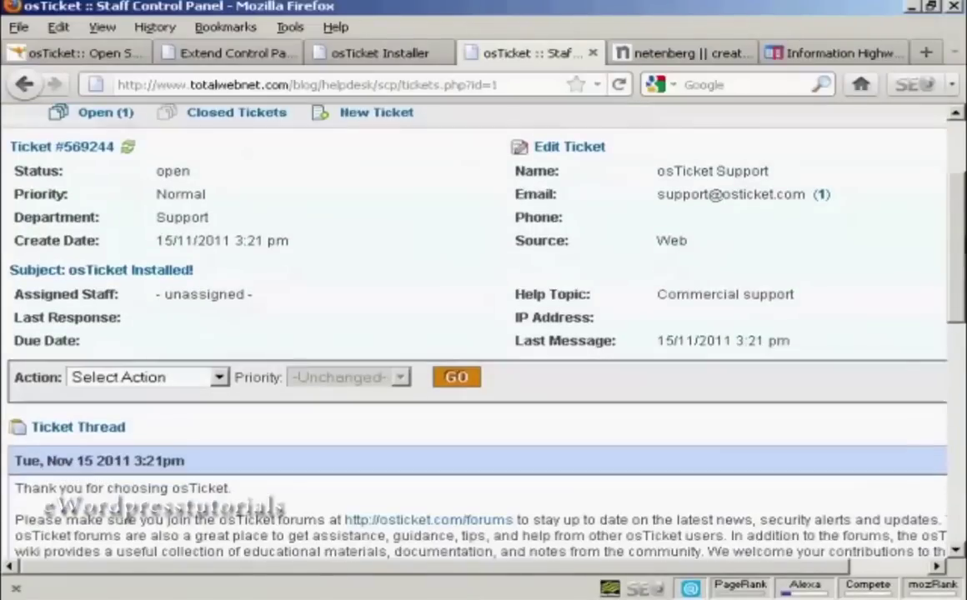
scroll(475, 334, down, 3)
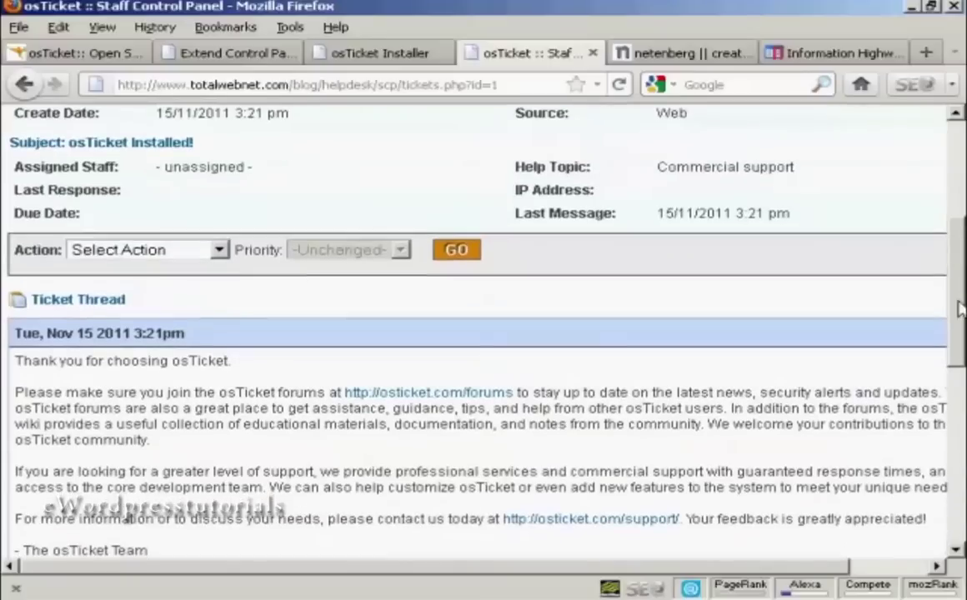
scroll(958, 313, down, 3)
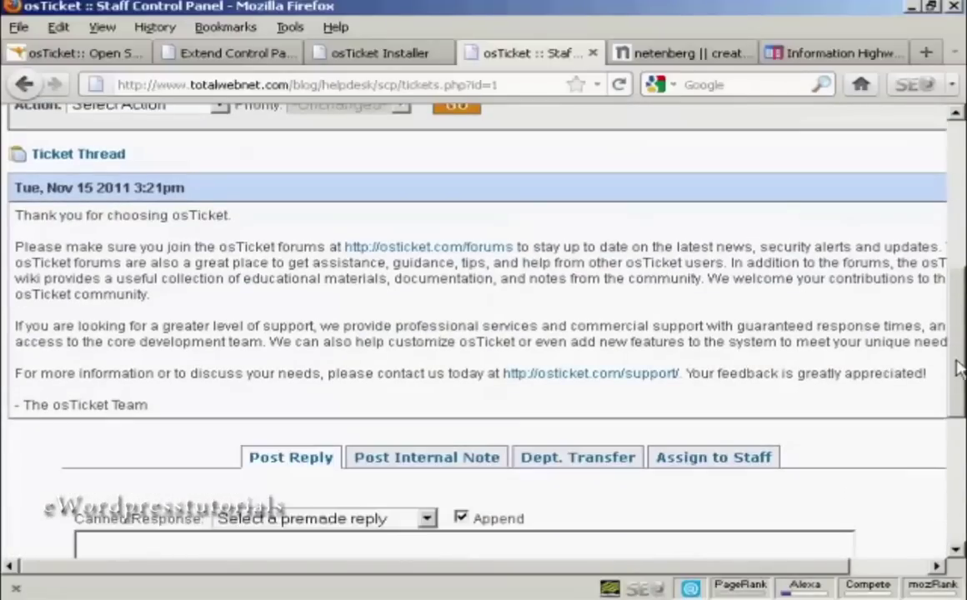
drag(959, 312, 959, 406)
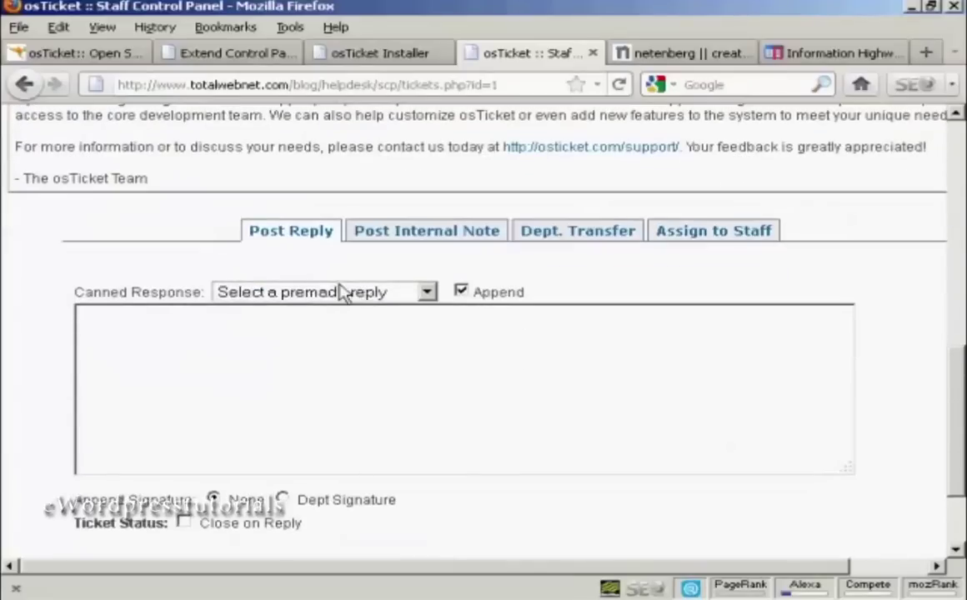
click(427, 295)
Step: Look over the Post Internal Note, Dept. Transfer and Assign to Staff options
click(448, 242)
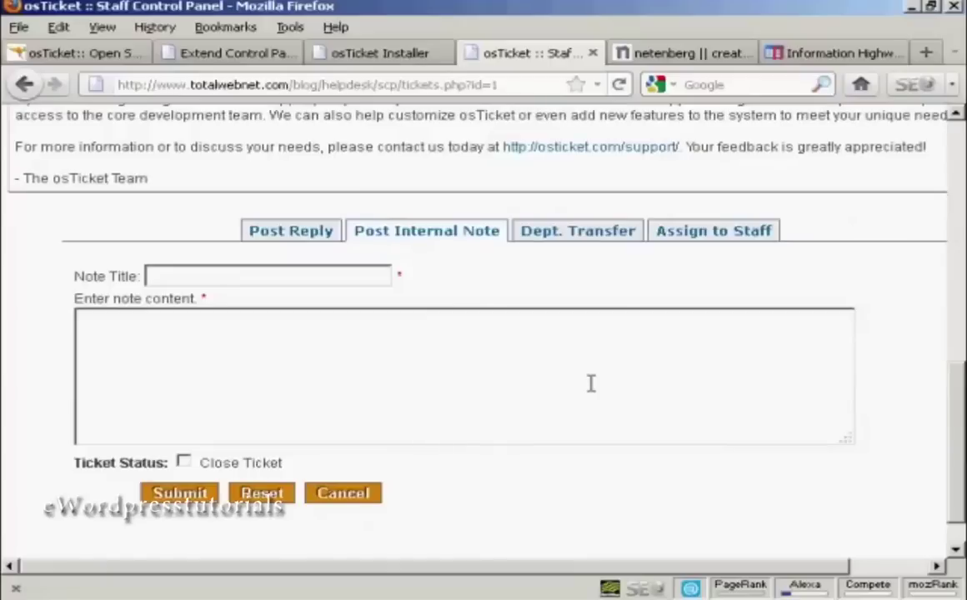
click(590, 242)
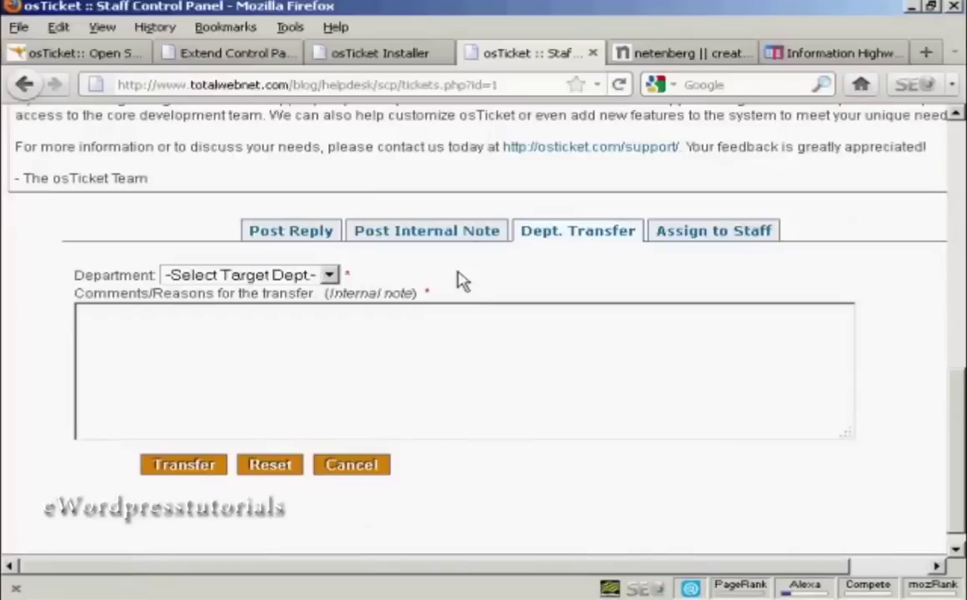
click(730, 240)
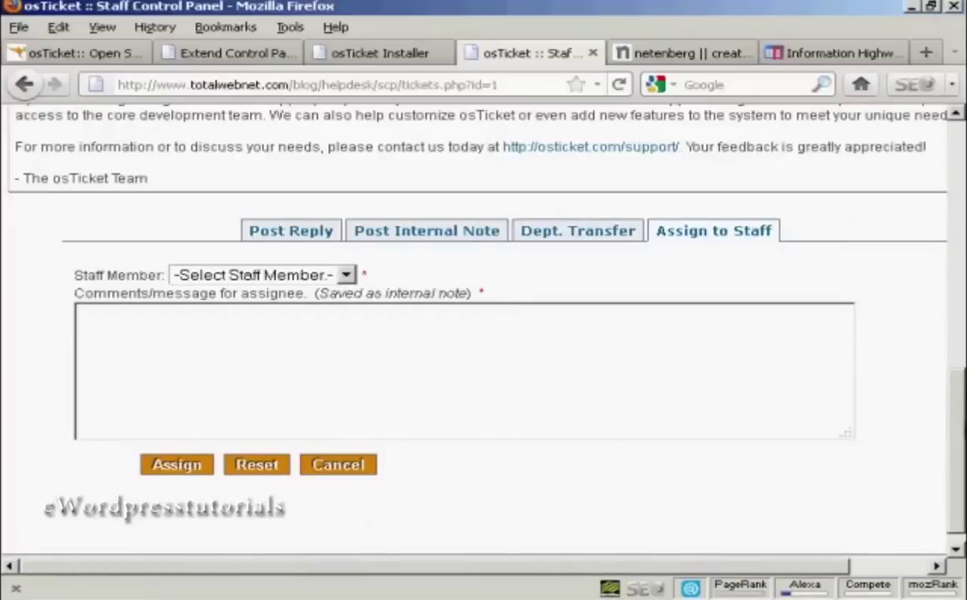
drag(956, 387, 958, 179)
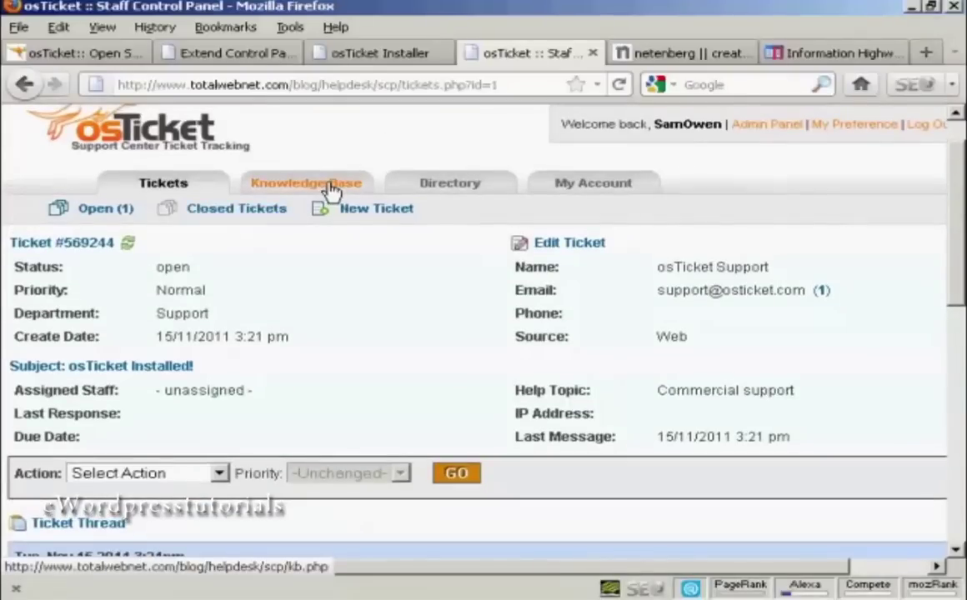
Step: In the Knowledge Base, view a new premade reply's department choices, then return to open tickets
click(328, 190)
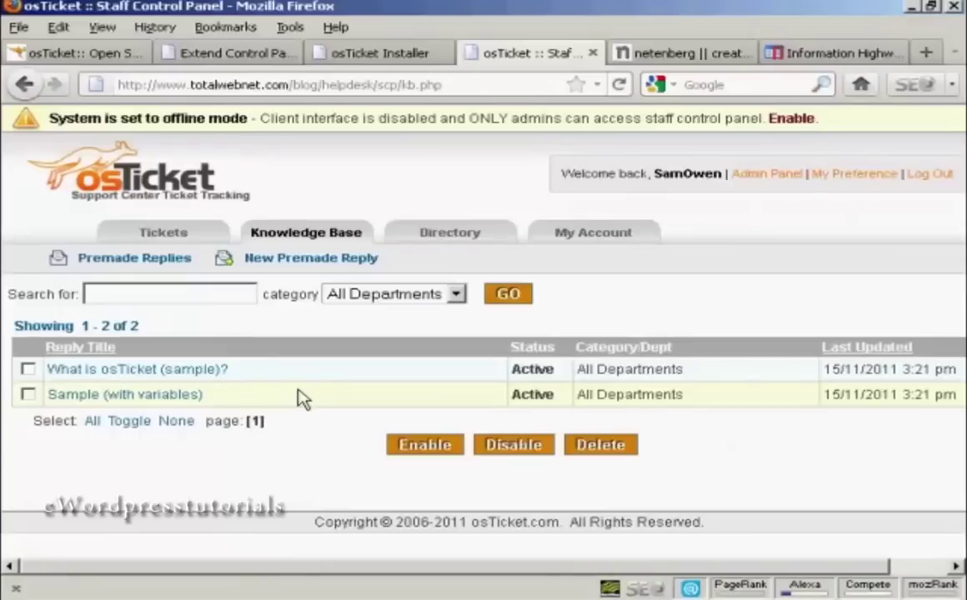
click(332, 264)
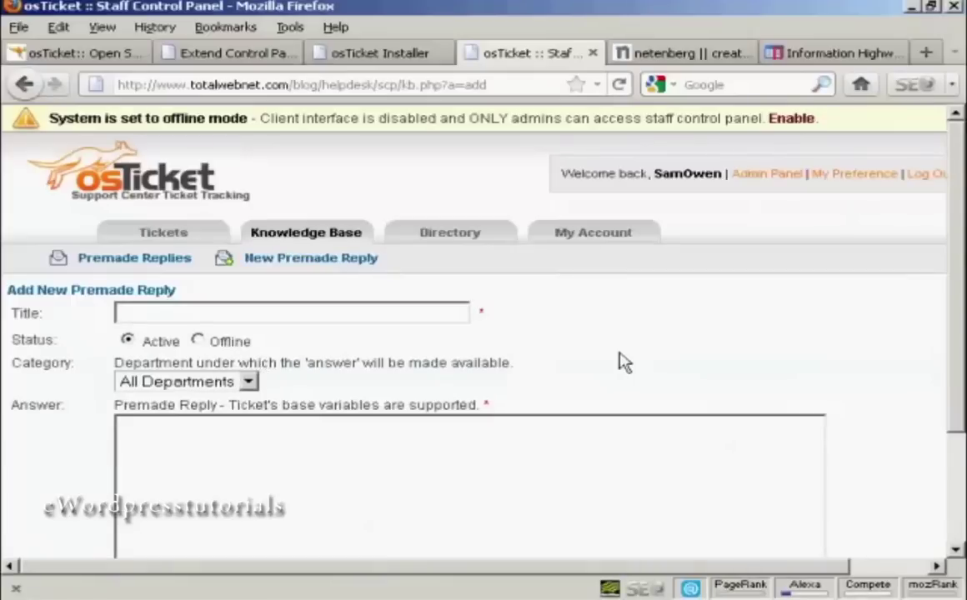
scroll(626, 326, down, 3)
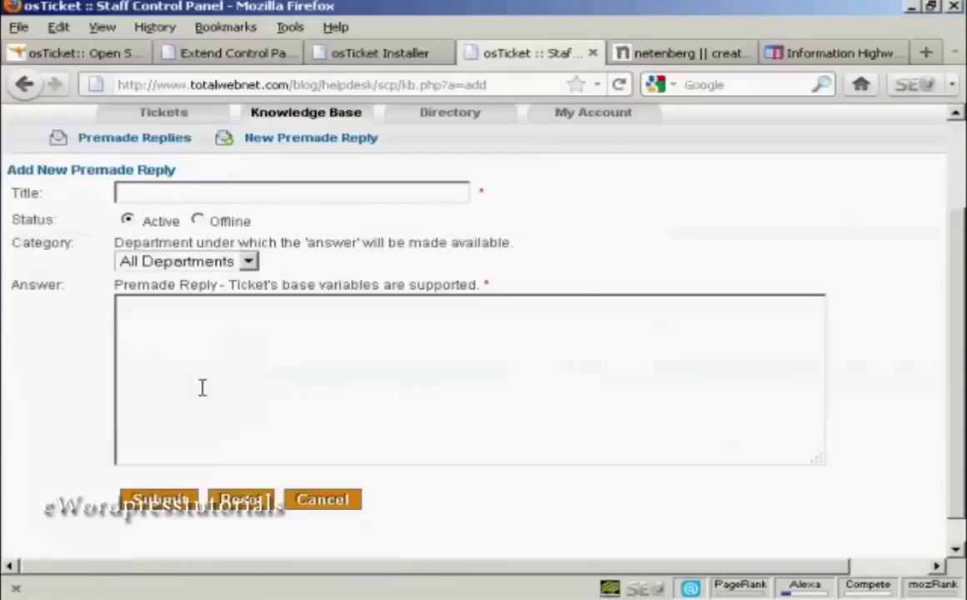
click(247, 261)
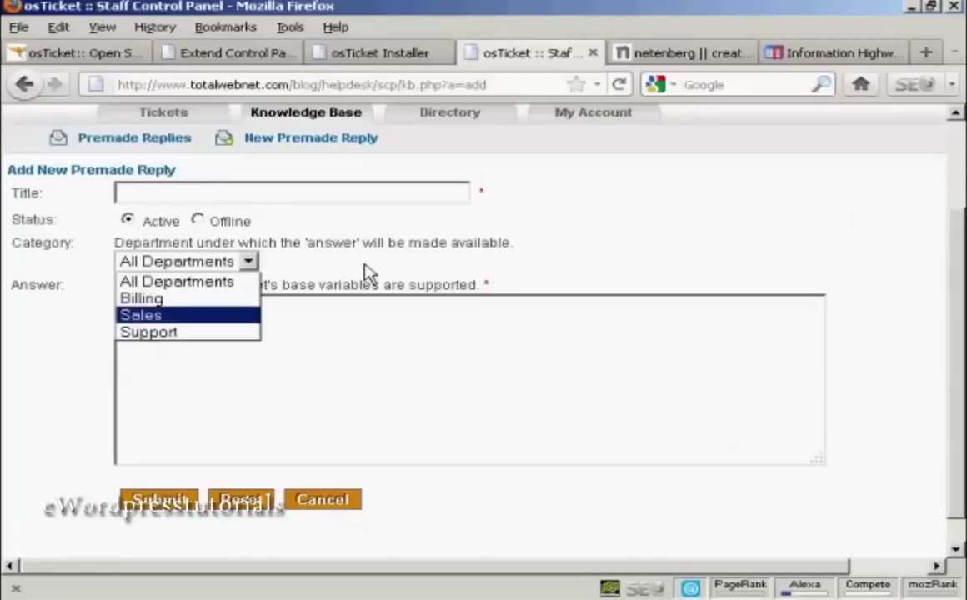
click(334, 246)
click(26, 91)
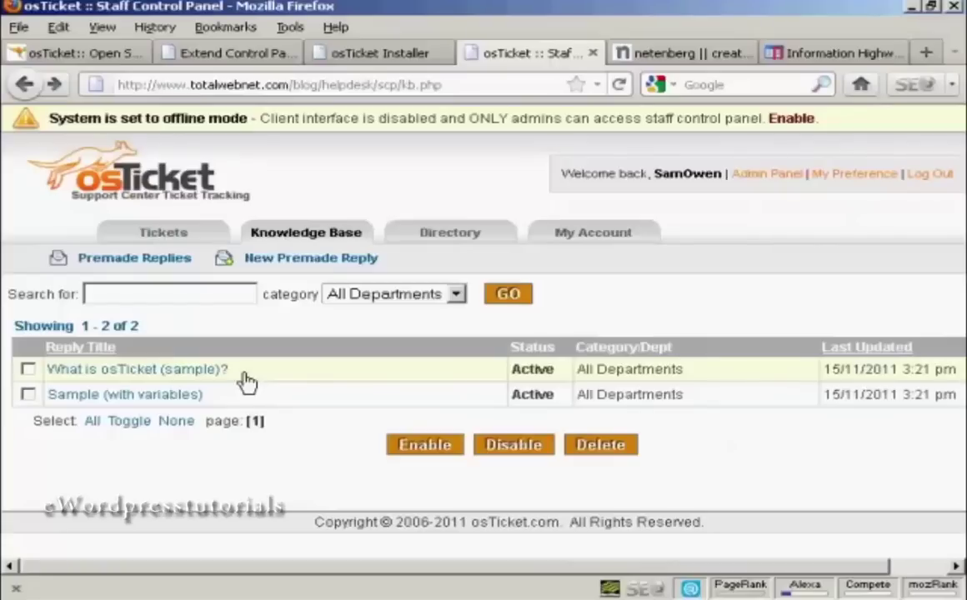
click(158, 235)
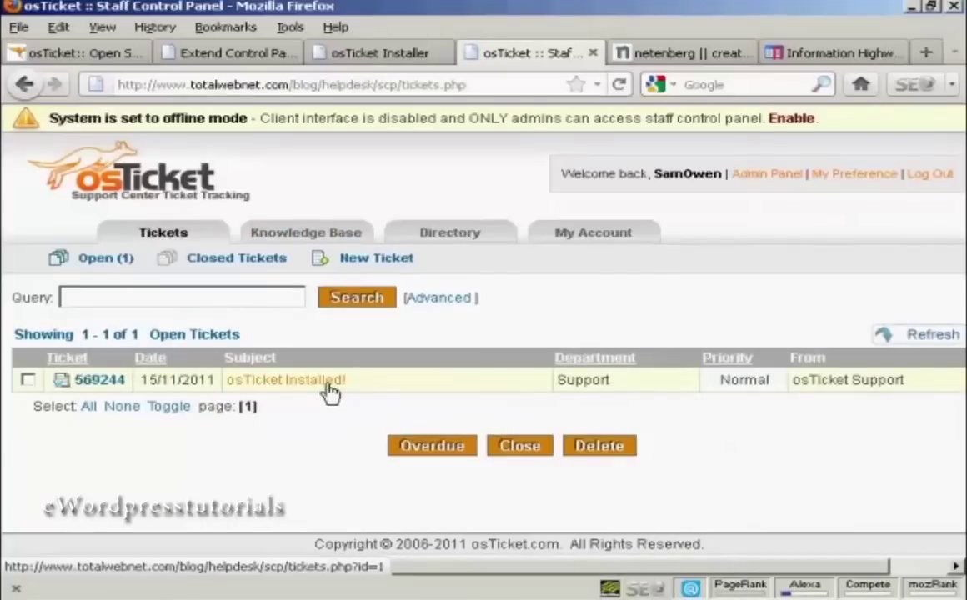
Step: Select the osTicket Installed! ticket, close it, and confirm
click(28, 380)
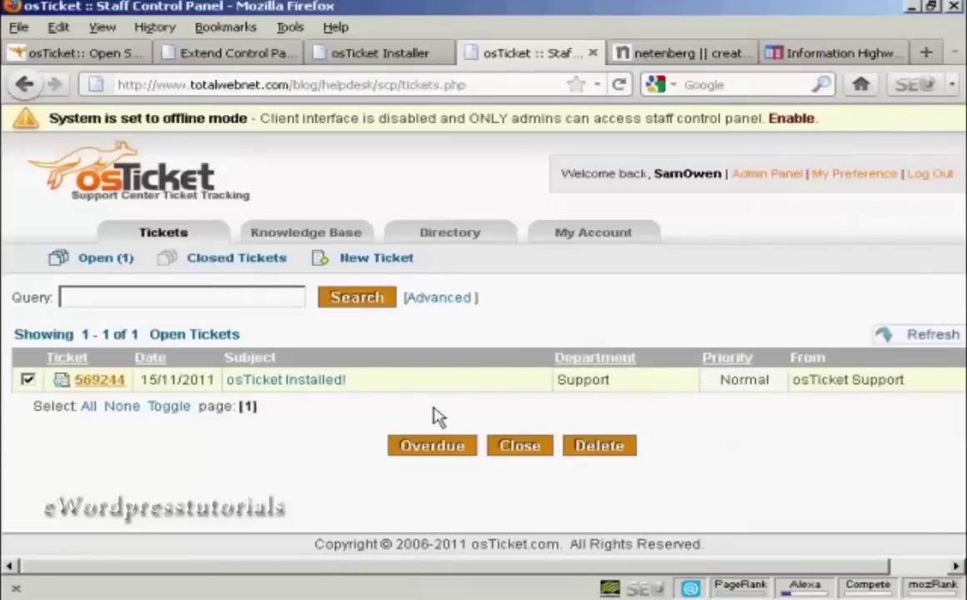
click(521, 448)
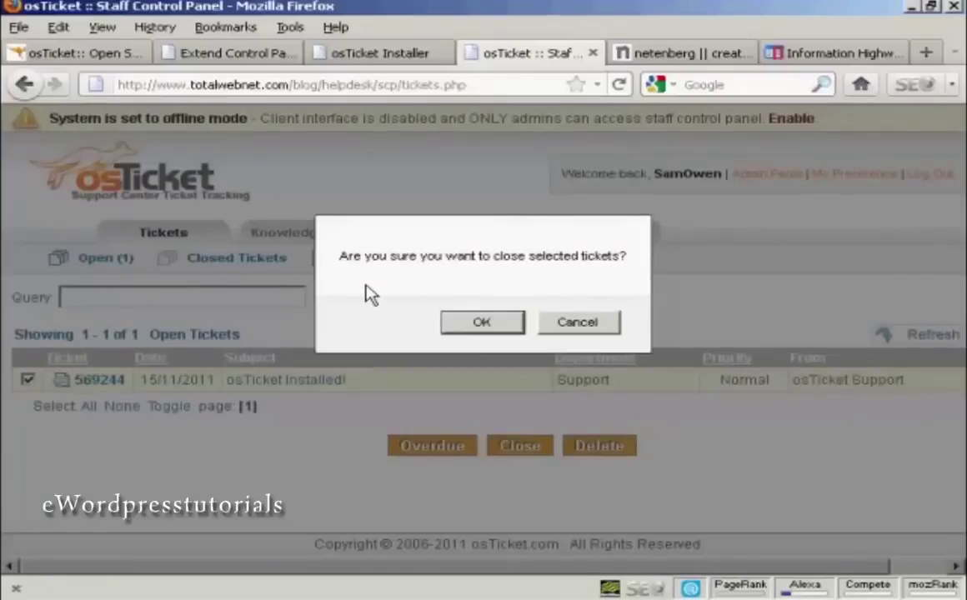
click(500, 329)
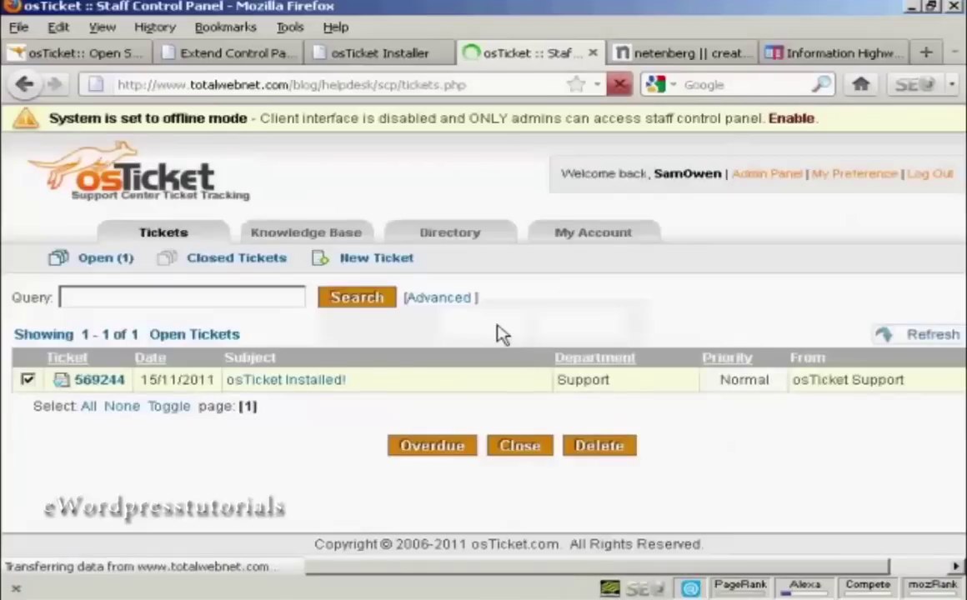